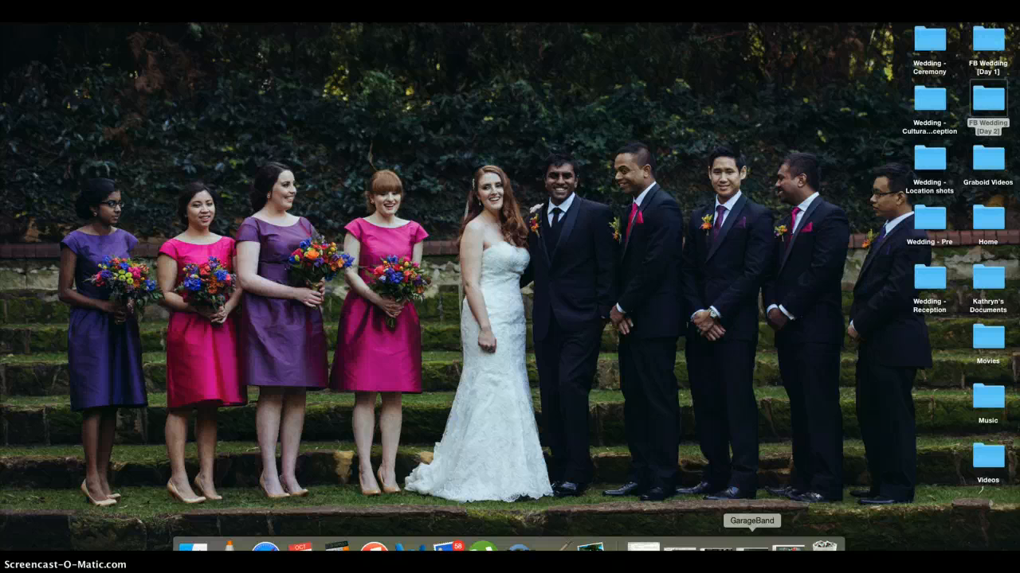
Launch GarageBand and choose the Podcast template for a new project.
left_click(183, 546)
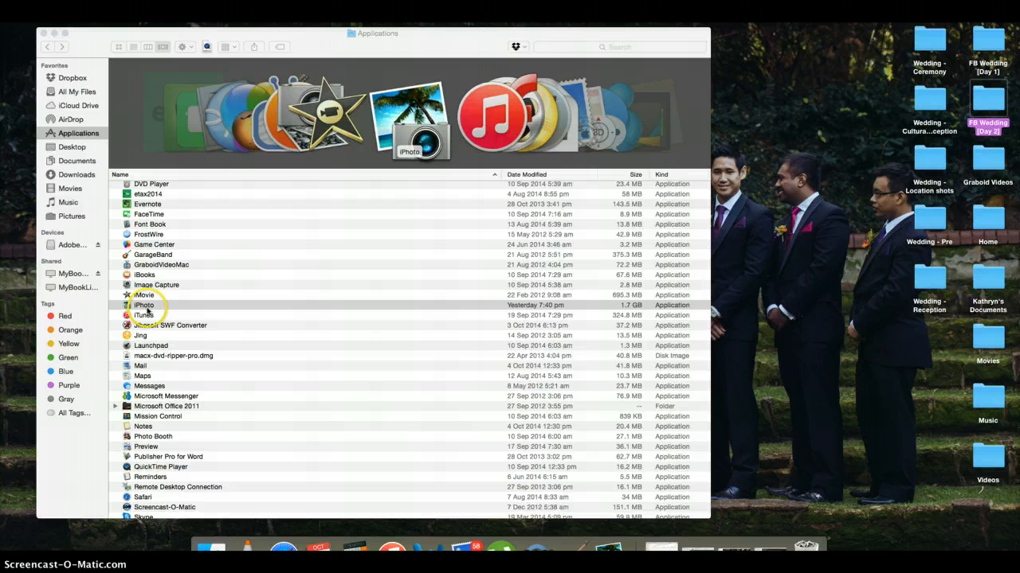
left_click(54, 33)
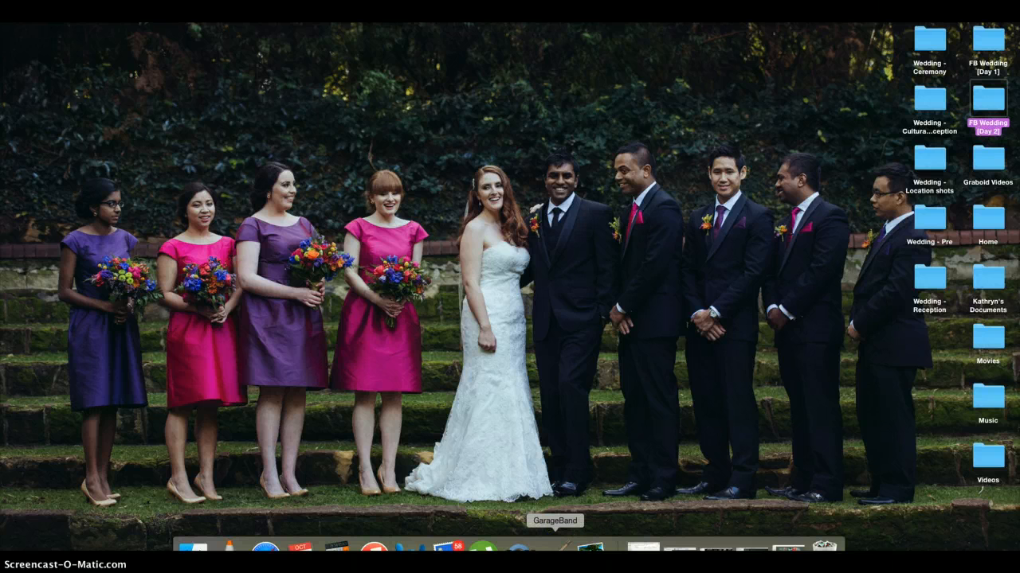
left_click(555, 547)
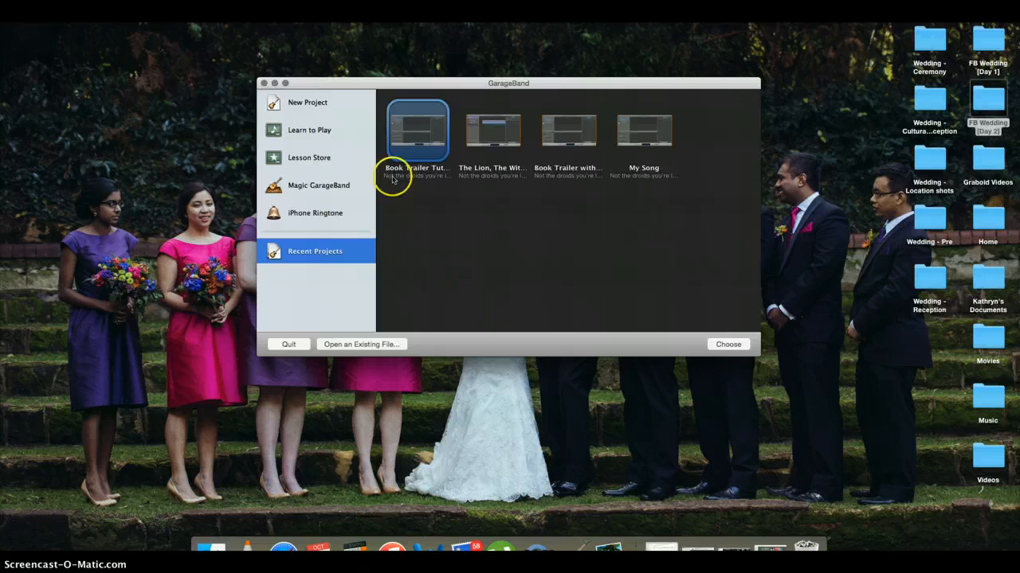
left_click(295, 103)
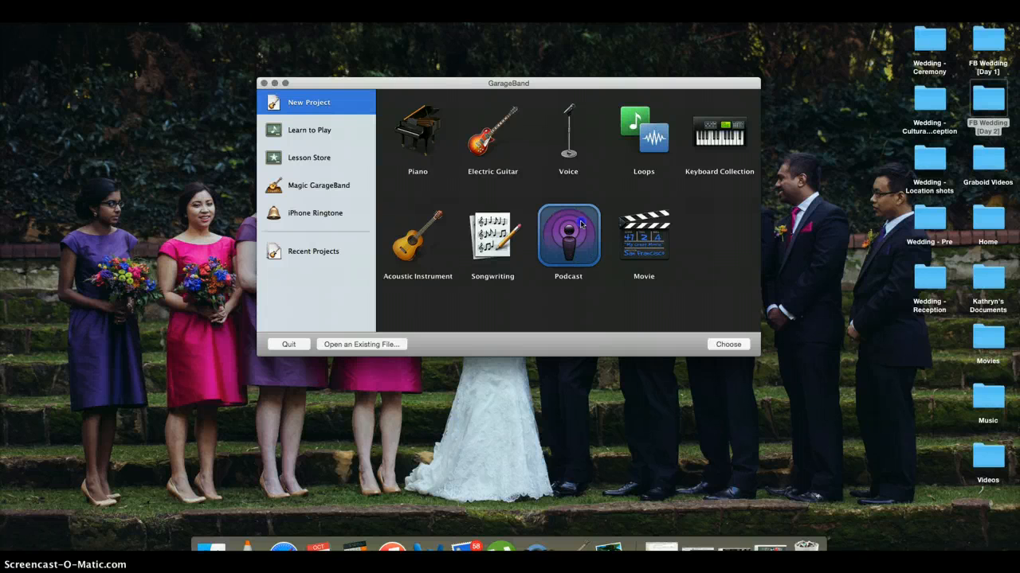
left_click(673, 239)
left_click(587, 236)
left_click(726, 344)
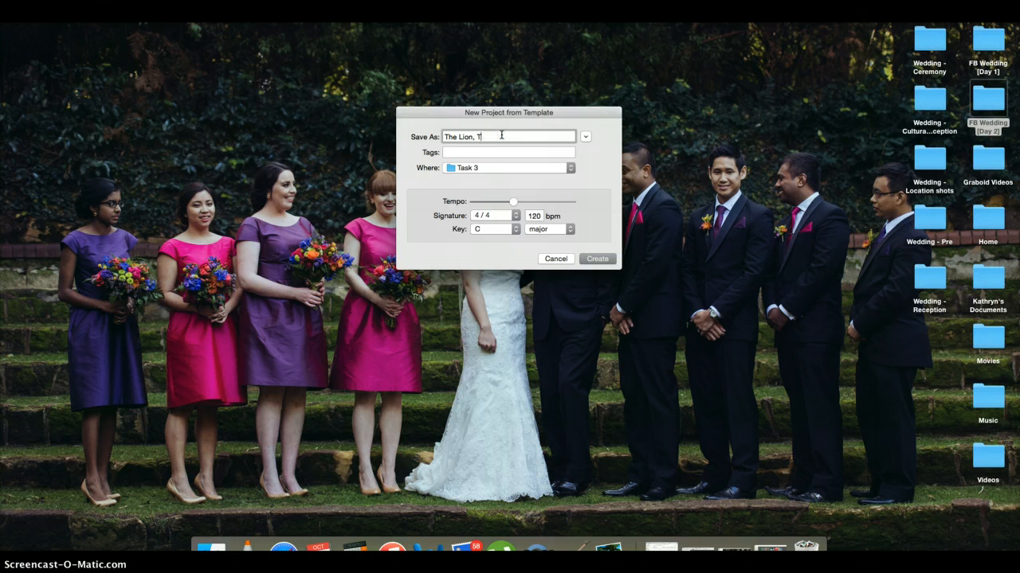
Name the project with the creator's full name followed by "Book Trailer" and create it in the Task 3 folder.
key("BackSpace")
key("BackSpace")
key("BackSpace")
key("BackSpace")
key("BackSpace")
key("BackSpace")
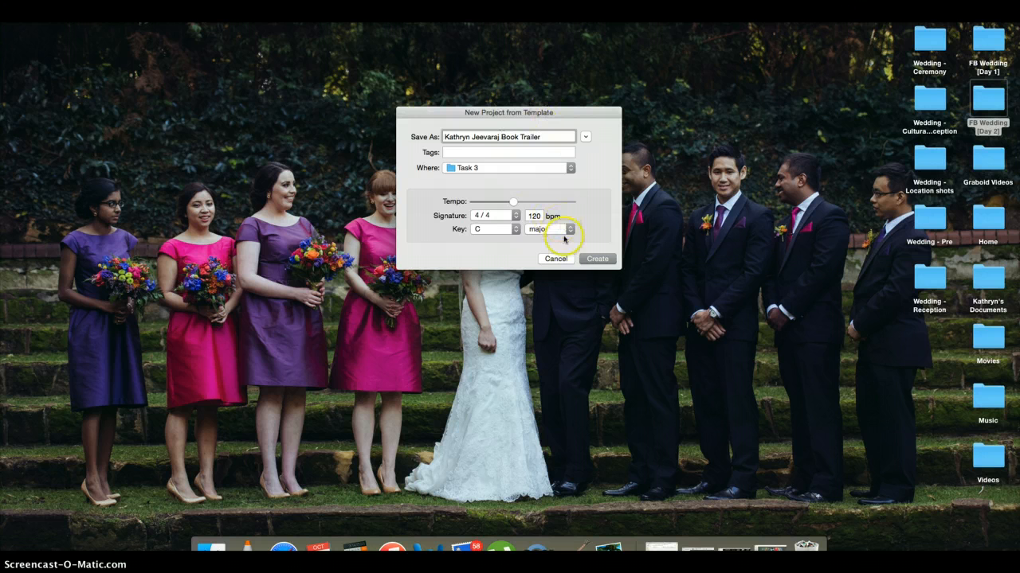
left_click(597, 260)
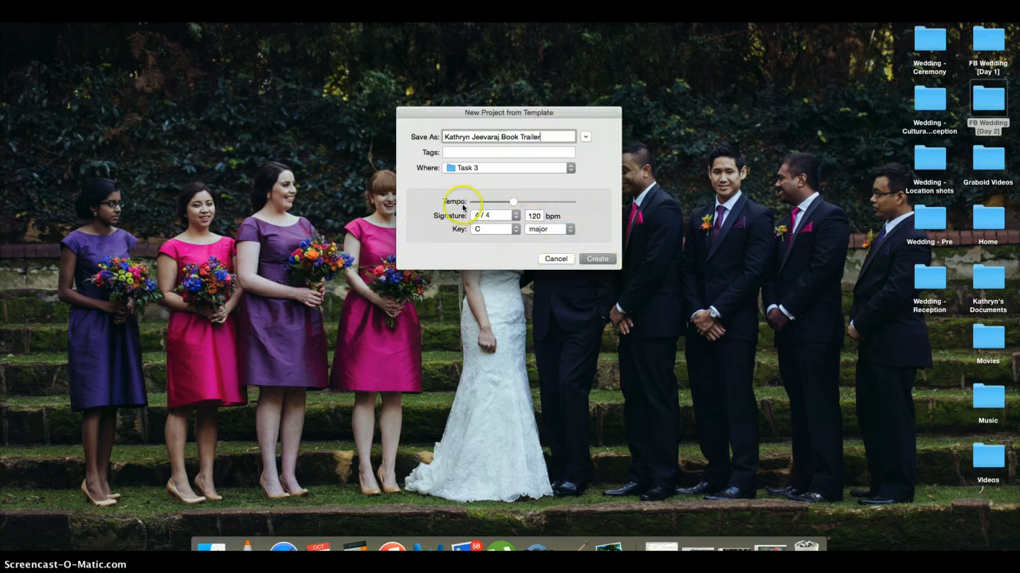
left_click(605, 261)
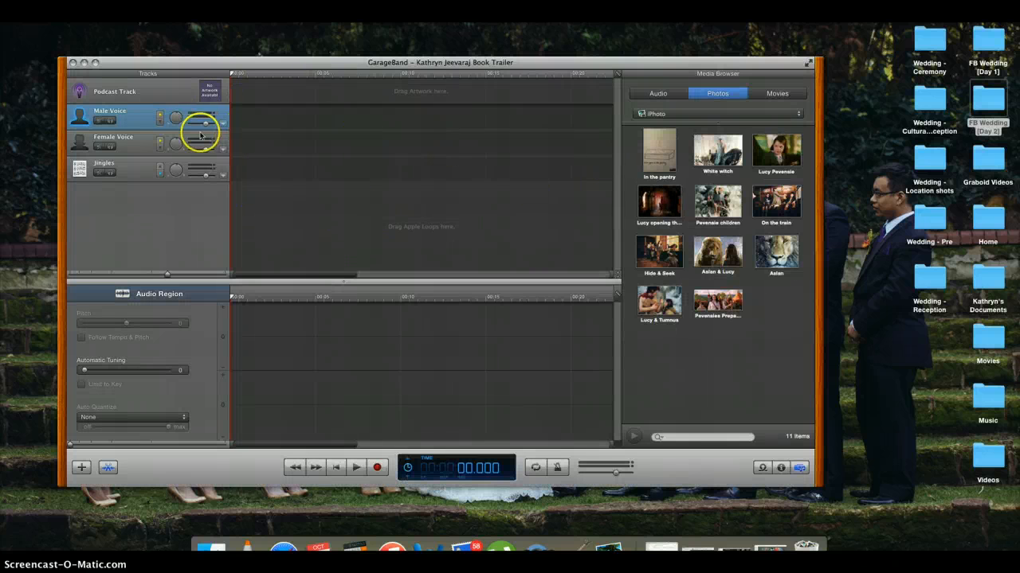
Record a first voice clip of about 6 seconds at the start of the Female Voice track.
left_click(130, 143)
left_click(158, 142)
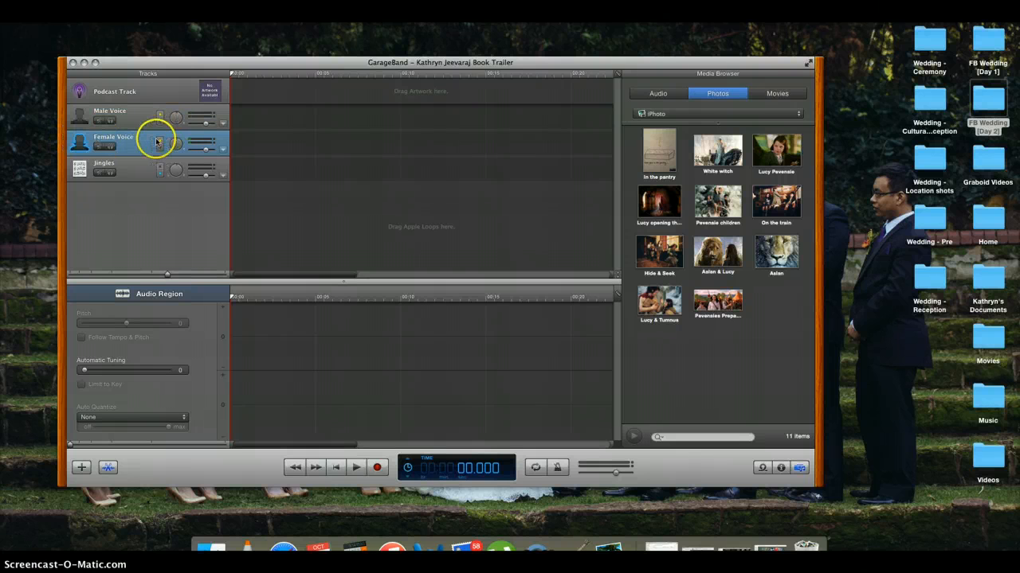
left_click(160, 119)
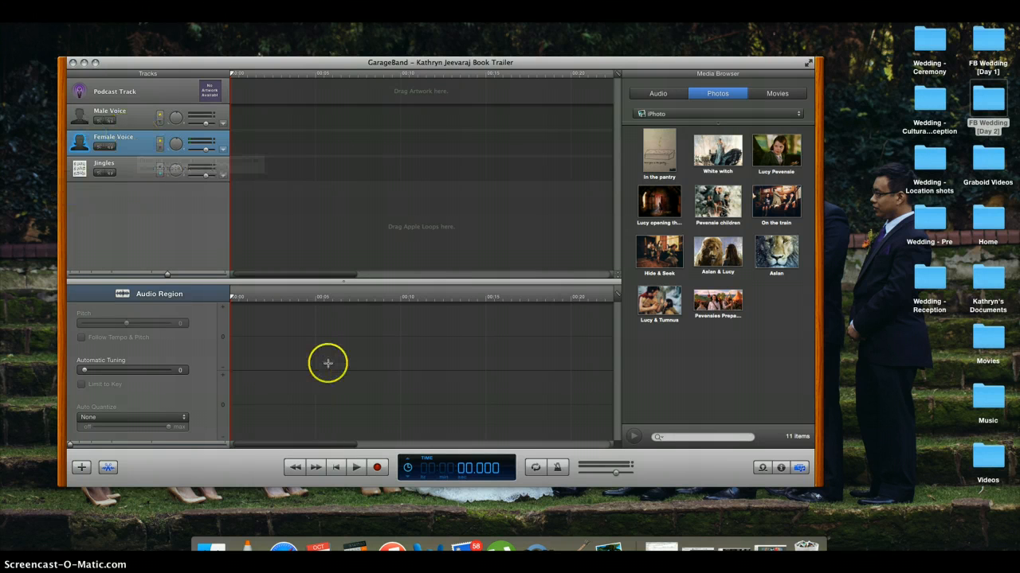
left_click(377, 468)
left_click(379, 469)
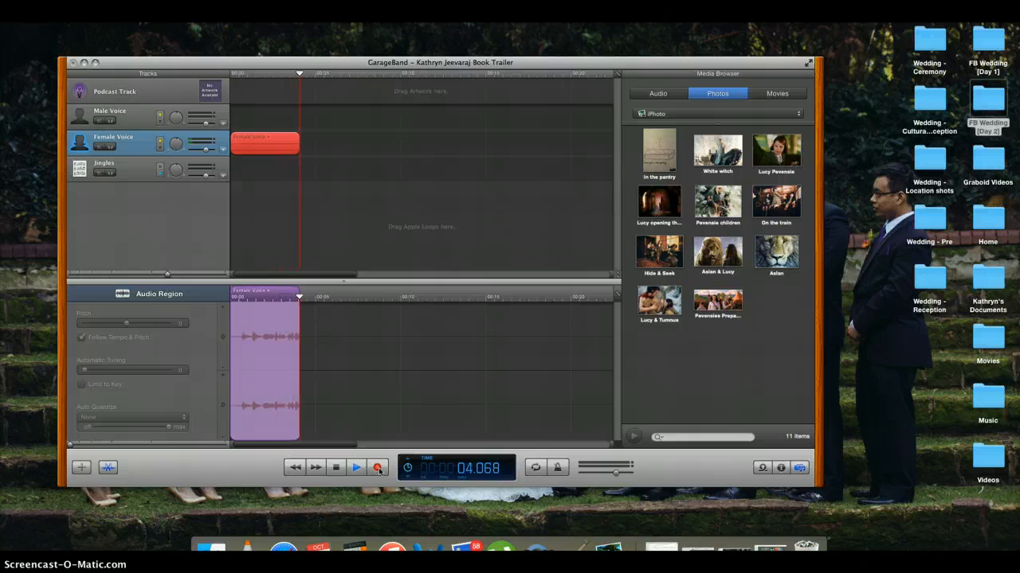
left_click(337, 474)
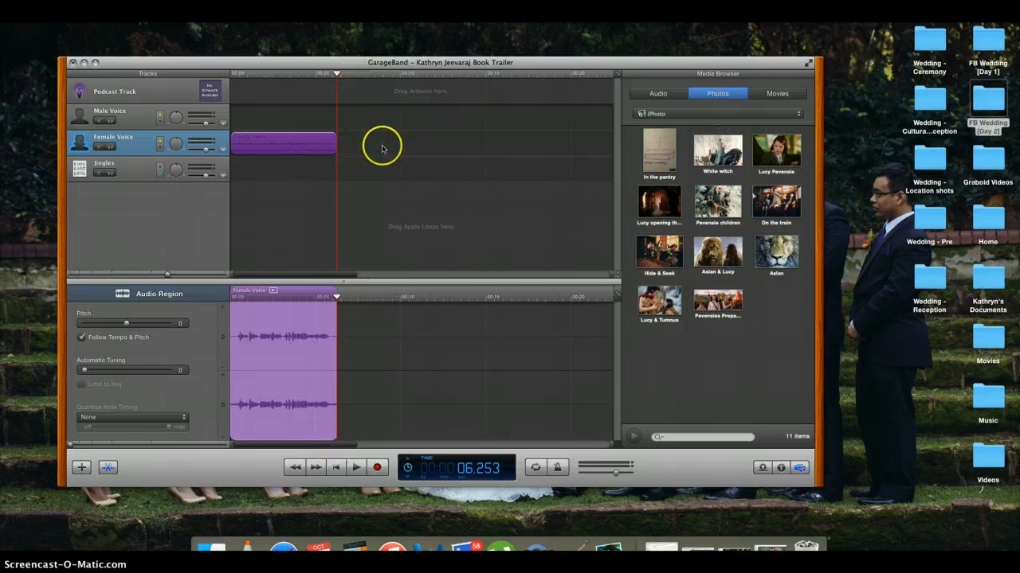
Record a second voice clip of about 5 seconds directly after the first on the Female Voice track.
left_click(376, 469)
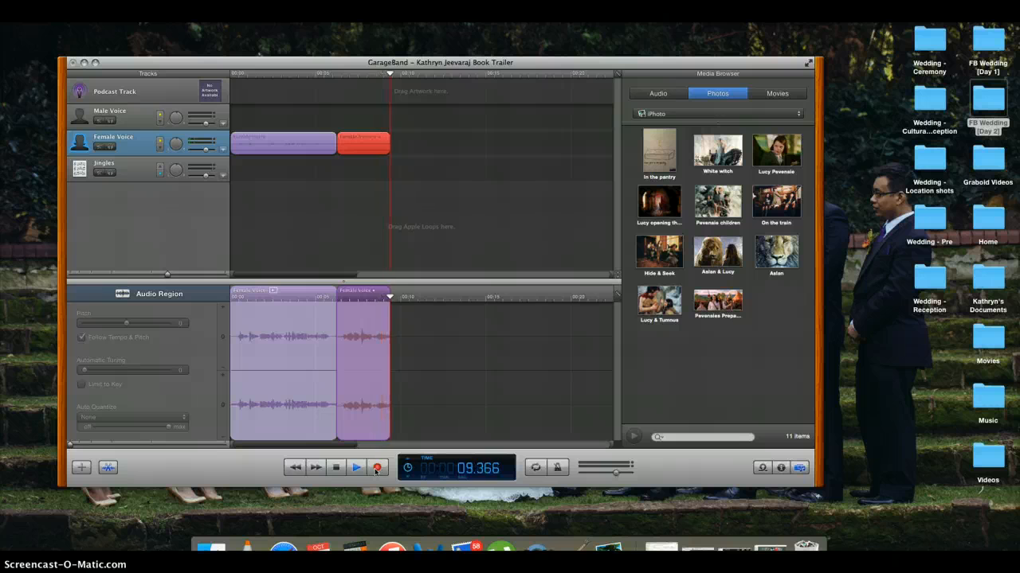
left_click(376, 470)
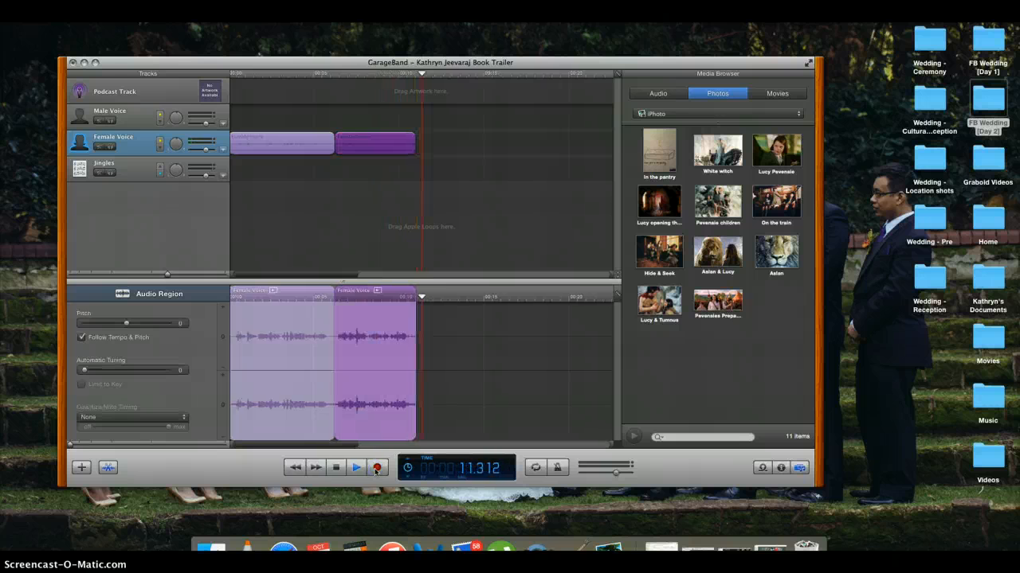
left_click(335, 470)
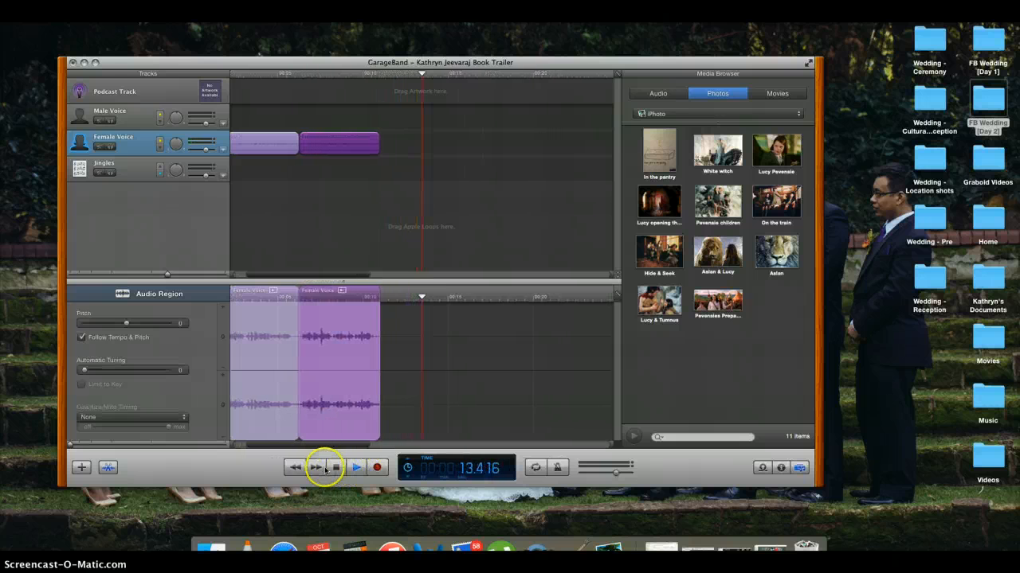
left_click(334, 469)
Play back the two recorded voice clips from the beginning and return the playhead to the start.
left_click(420, 74)
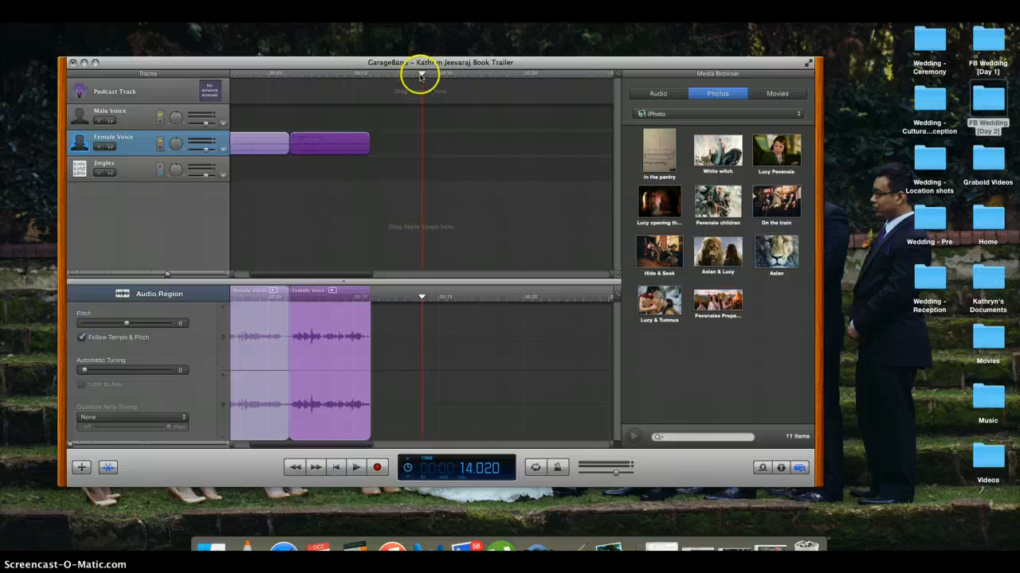
left_click_drag(421, 74, 212, 75)
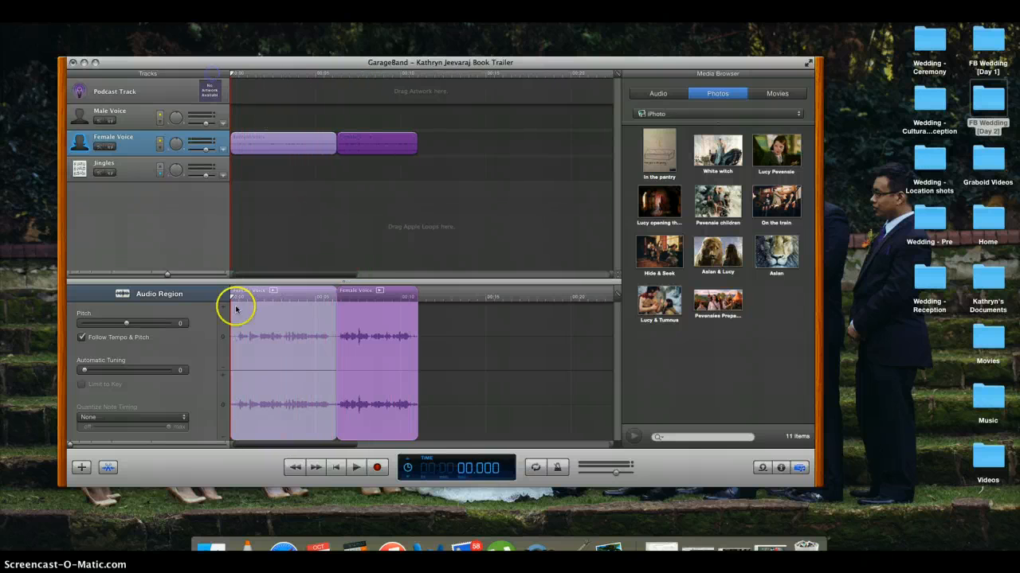
left_click(356, 468)
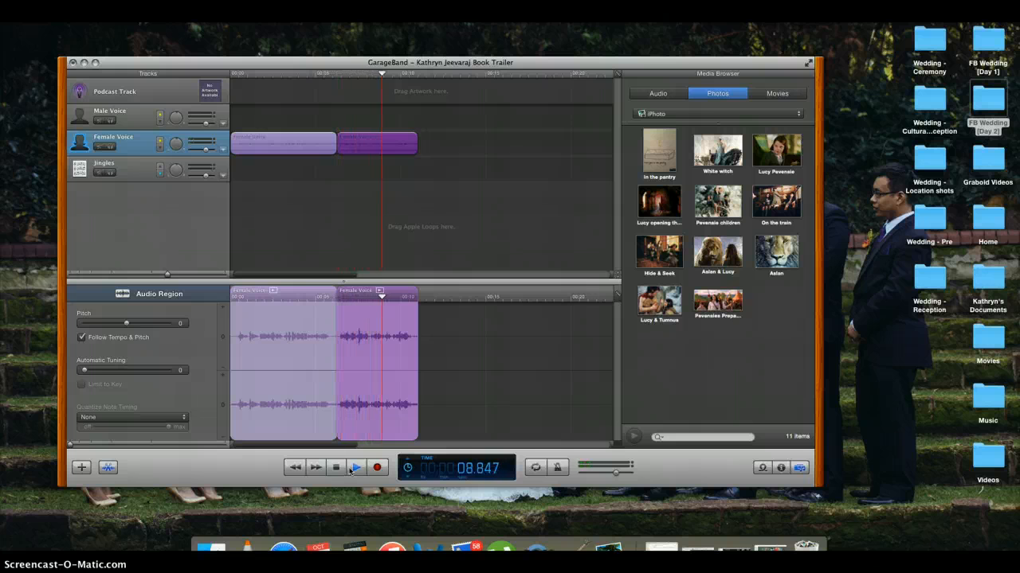
left_click(336, 468)
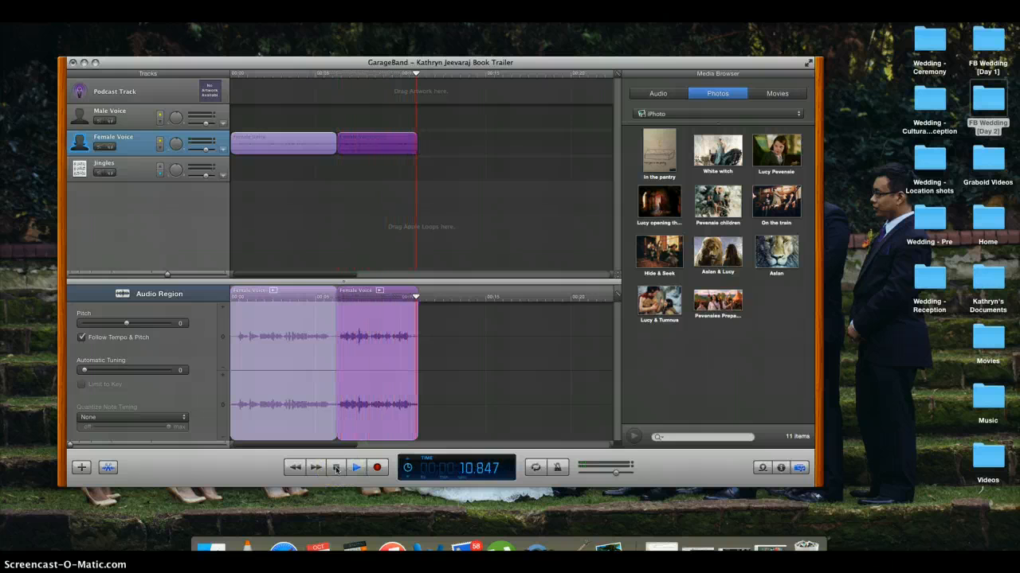
left_click(336, 467)
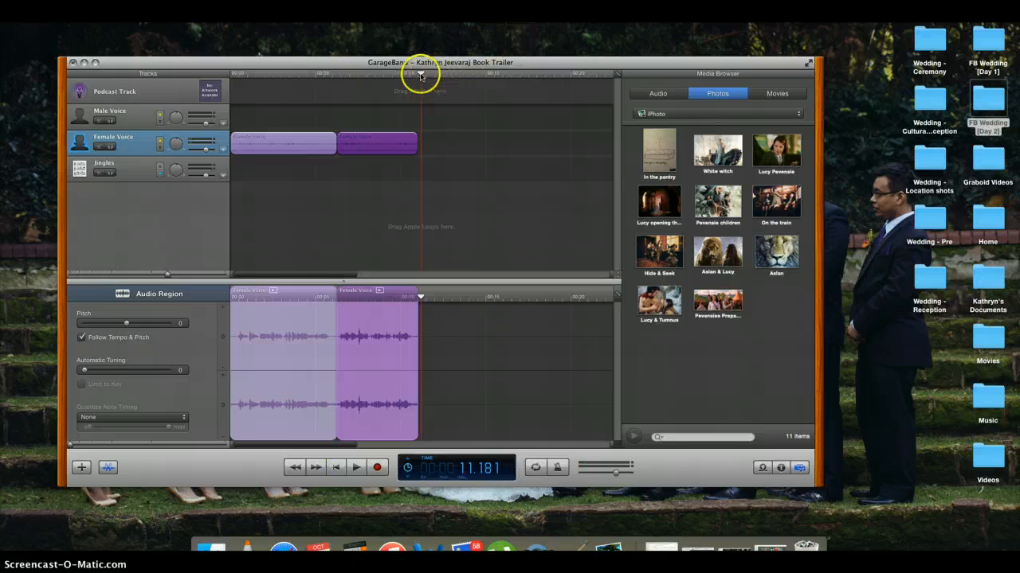
left_click_drag(419, 74, 228, 85)
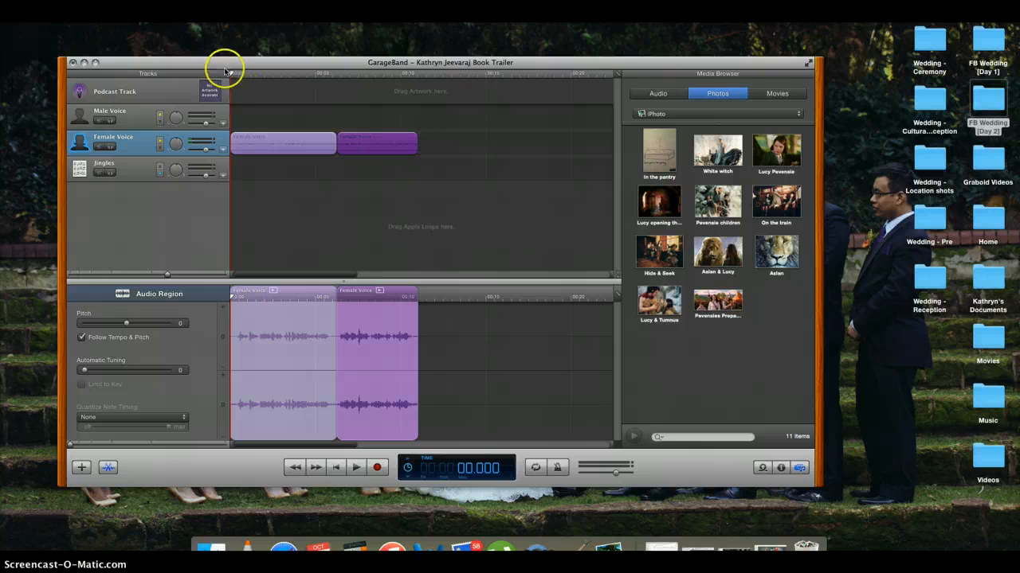
Record a trial third clip of about 7 seconds on the Female Voice track from the 11-second mark.
left_click_drag(228, 73, 420, 73)
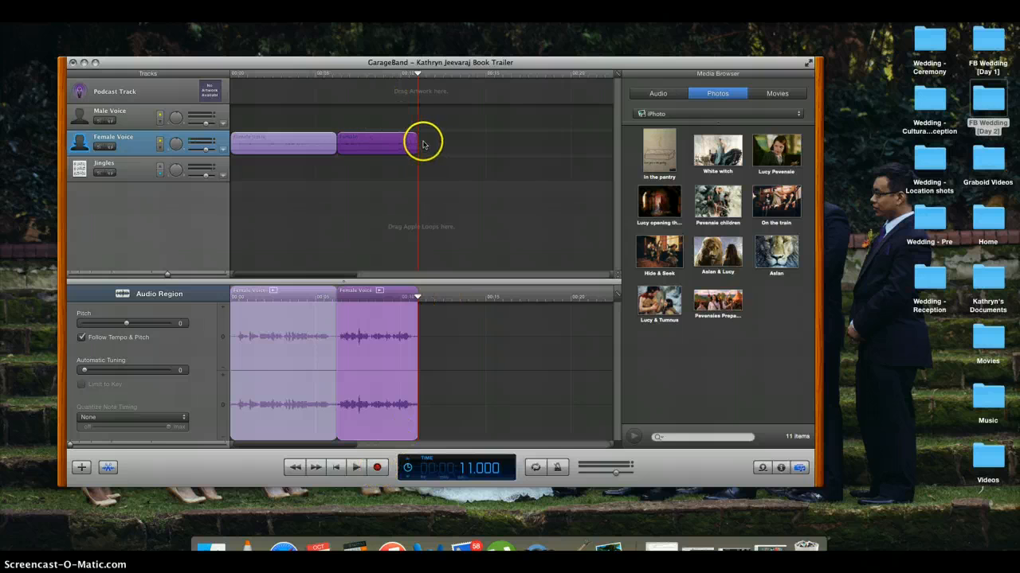
left_click(381, 470)
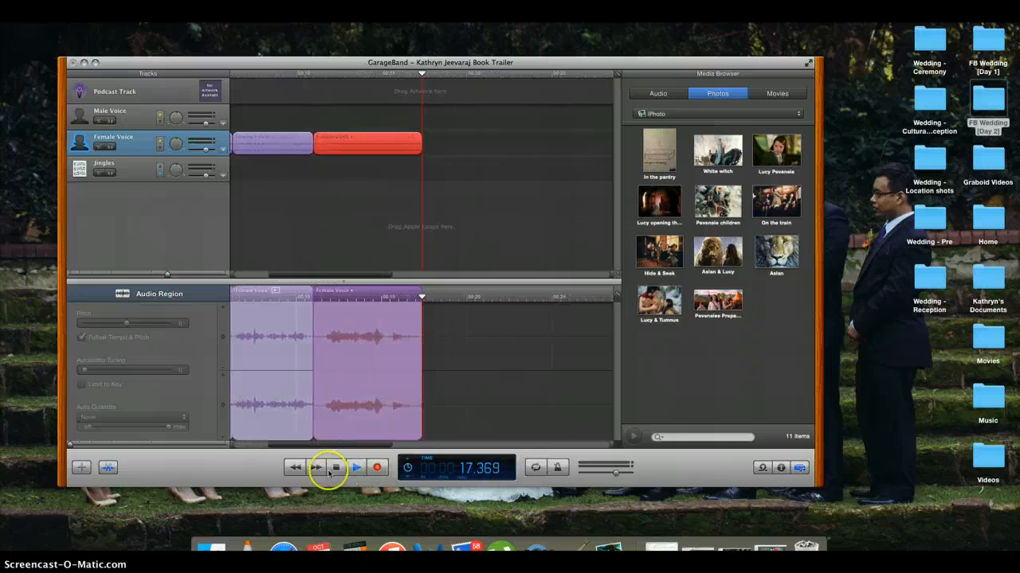
left_click(358, 469)
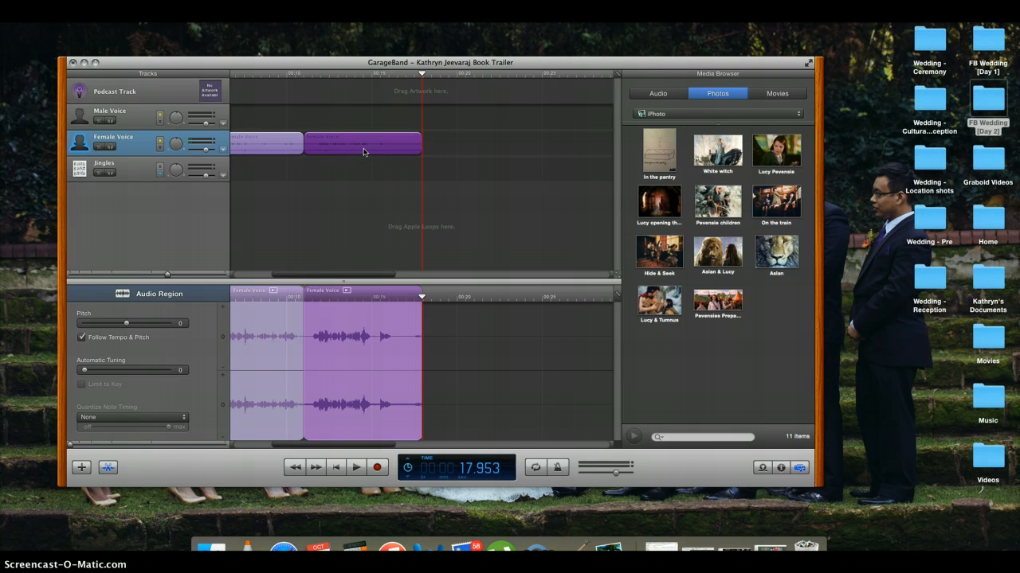
Delete the third clip from the Female Voice track.
key("Delete")
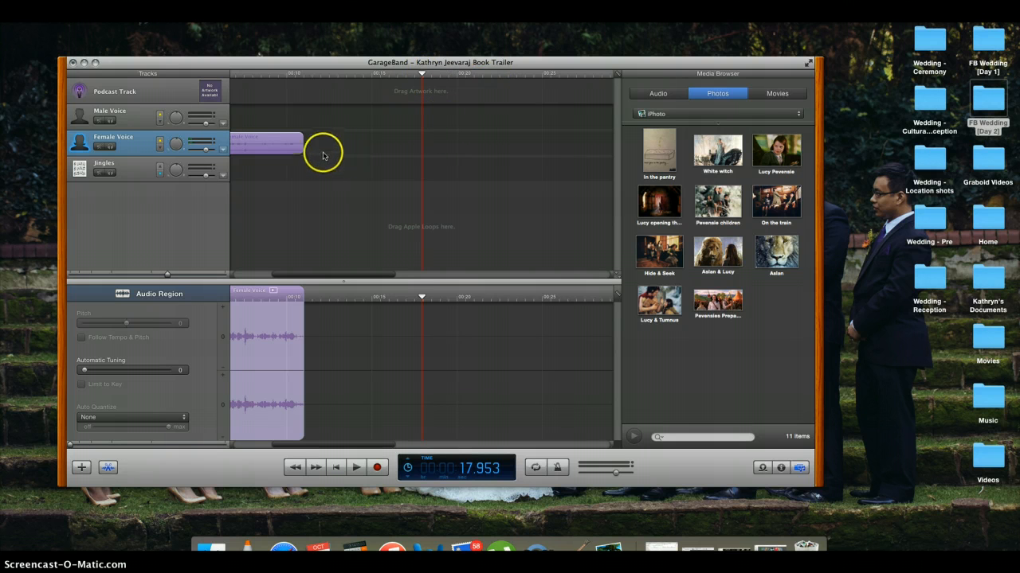
left_click(86, 13)
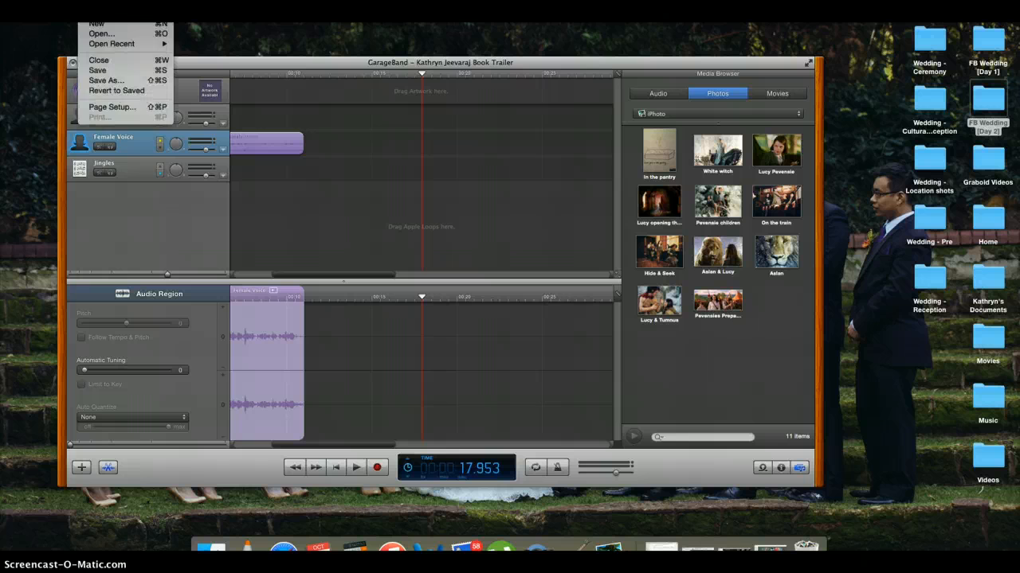
left_click(111, 27)
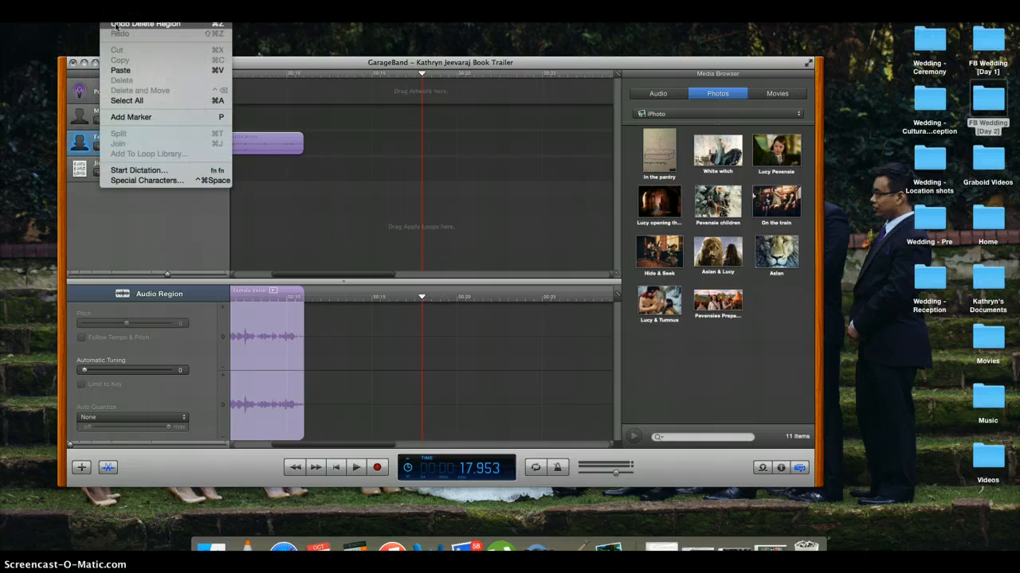
left_click(326, 63)
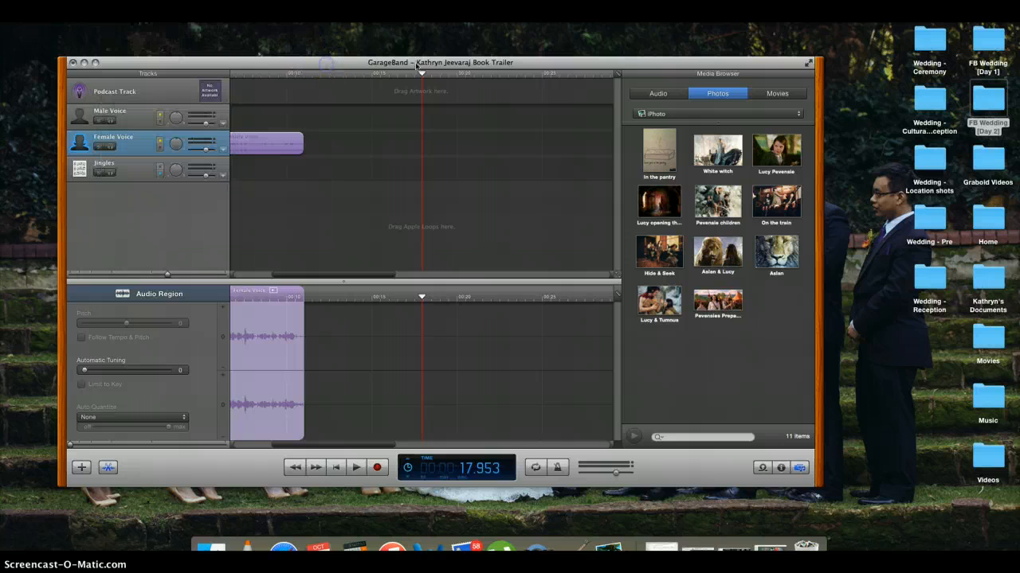
Record a new third voice clip of about 6.5 seconds from the second clip's end and return the playhead to the start.
left_click_drag(427, 75, 305, 76)
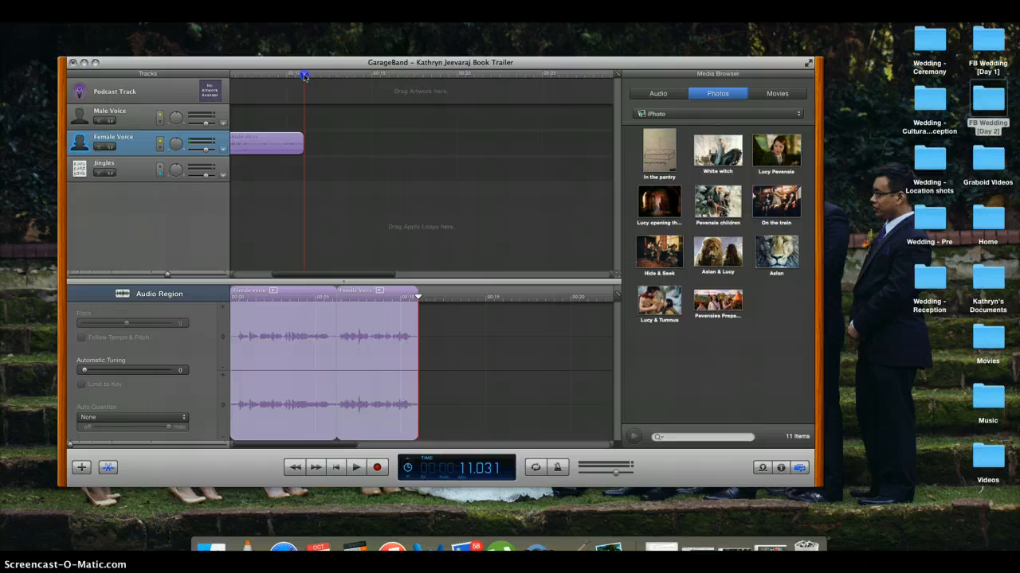
left_click(258, 134)
left_click(378, 468)
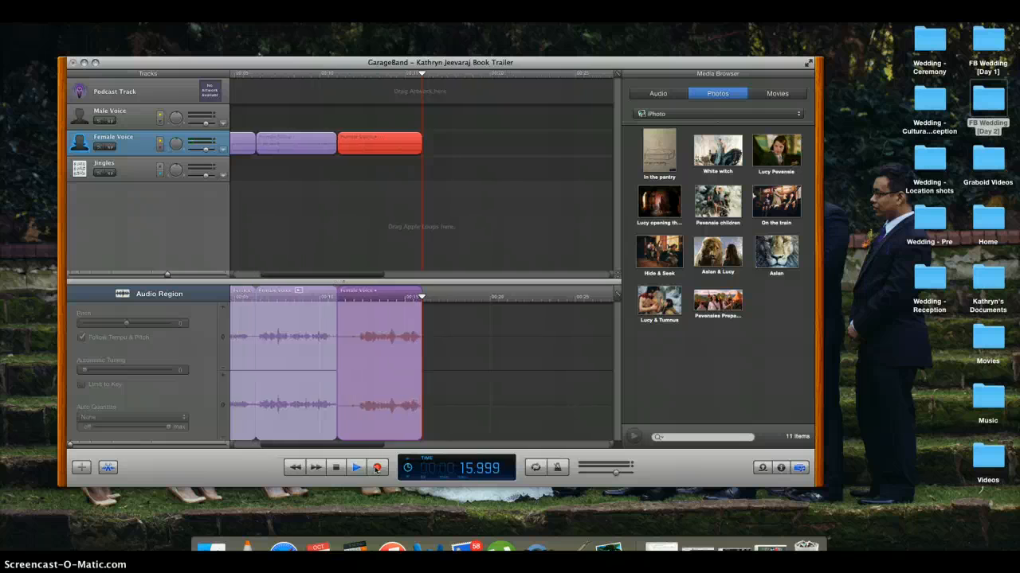
left_click(337, 471)
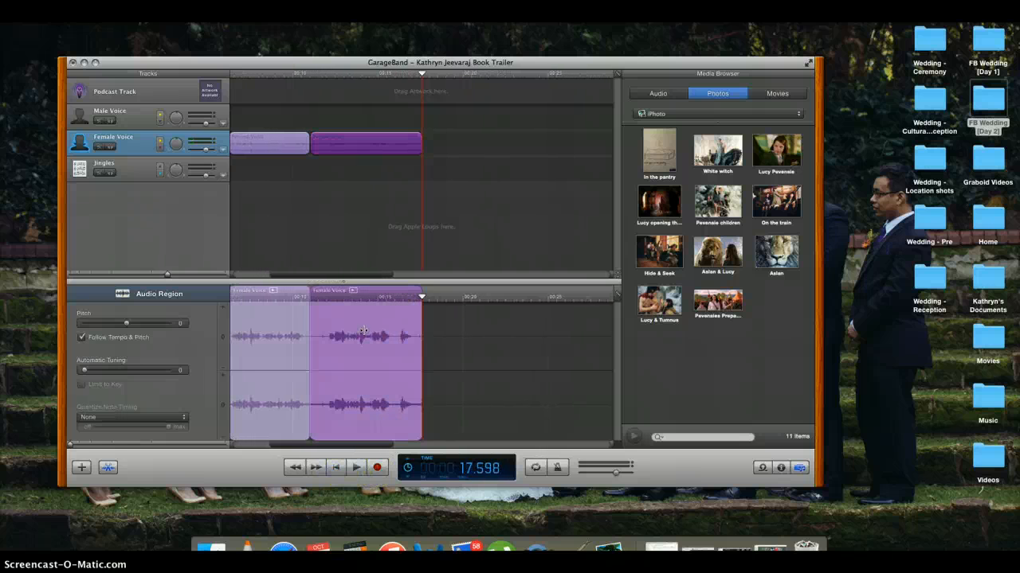
left_click_drag(420, 74, 186, 68)
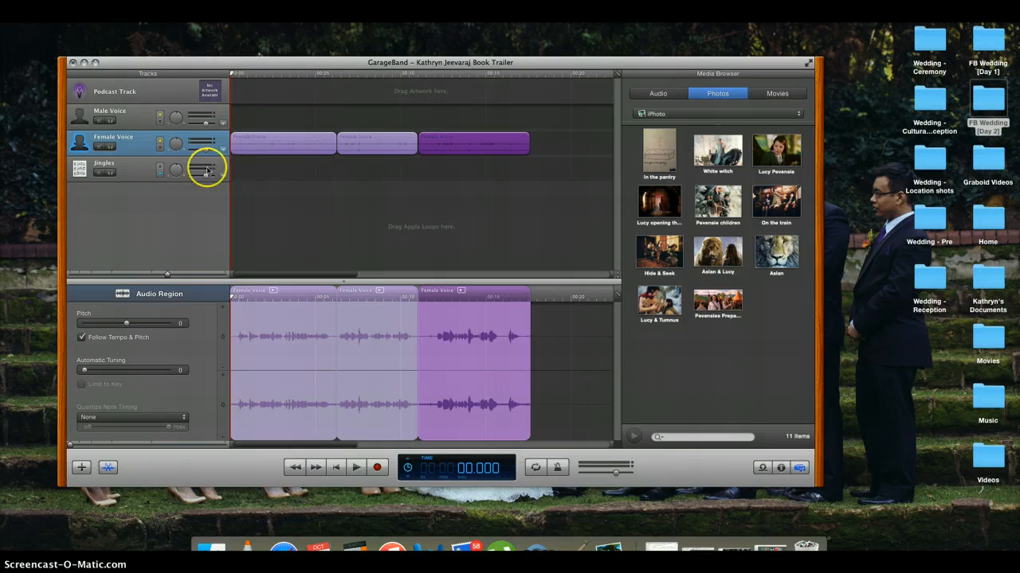
Browse the Cinematic jingles in the loop library for the Jingles track and preview Borealis.
left_click(124, 172)
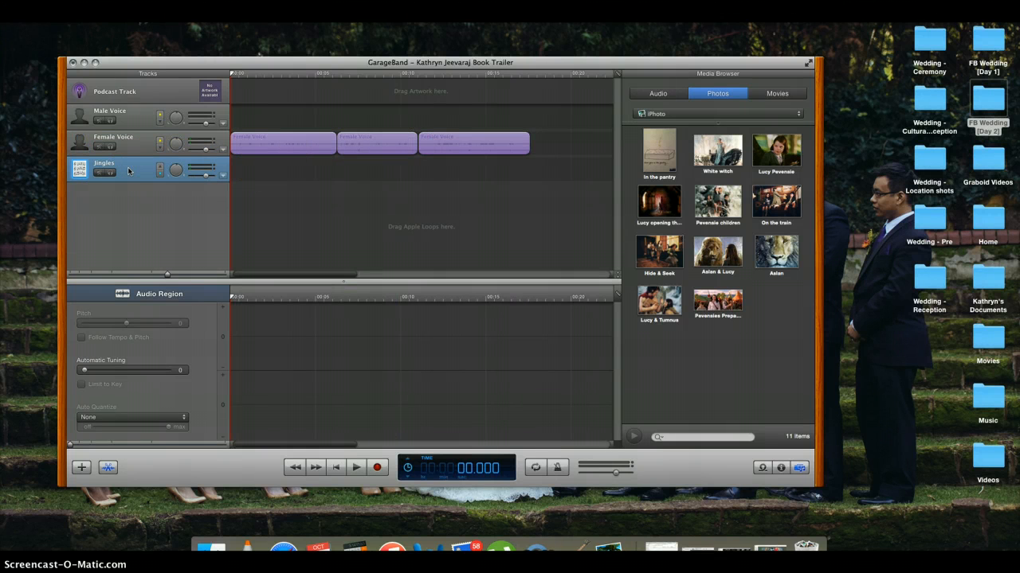
left_click(763, 468)
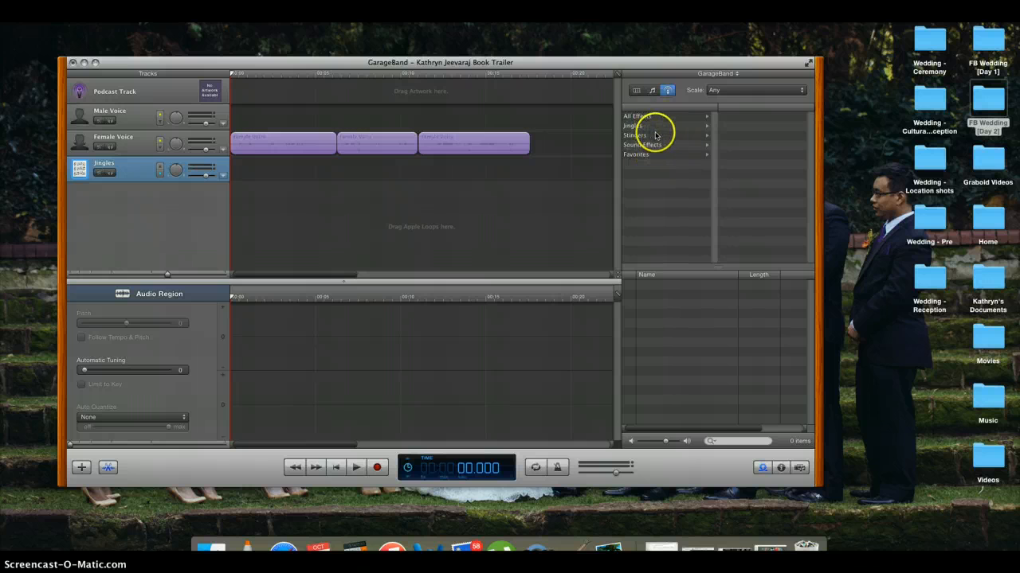
left_click(660, 145)
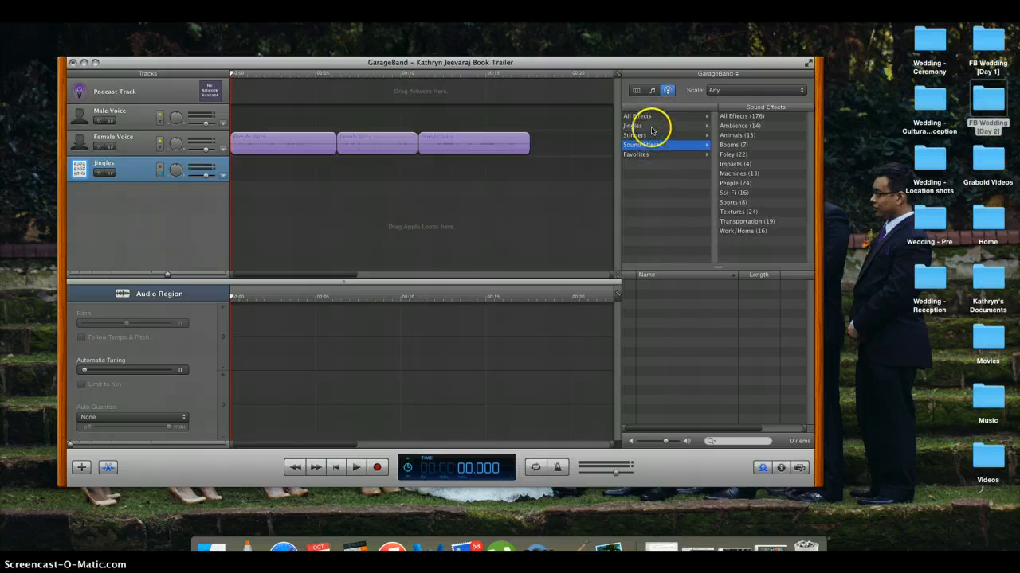
left_click(651, 127)
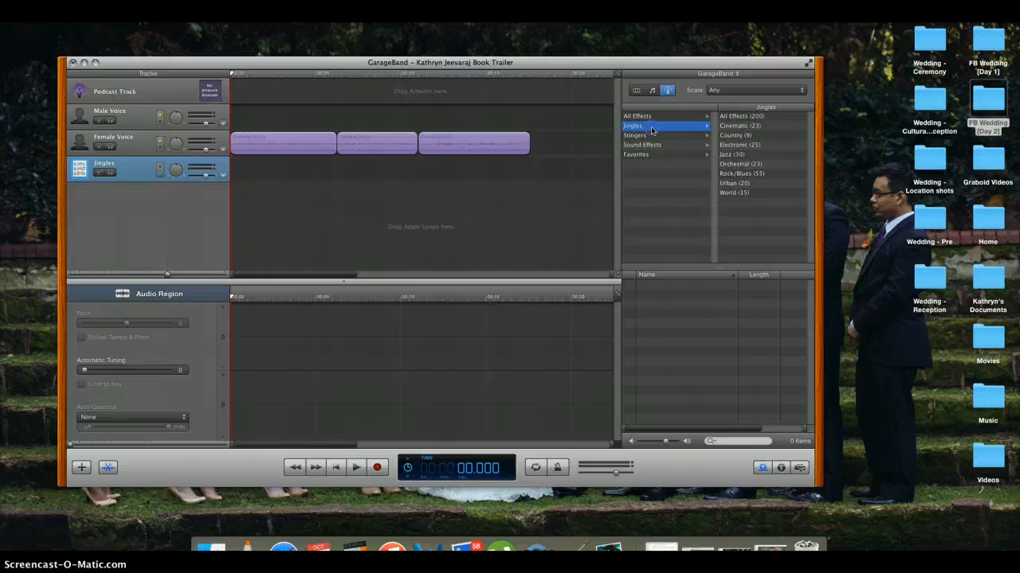
left_click(731, 128)
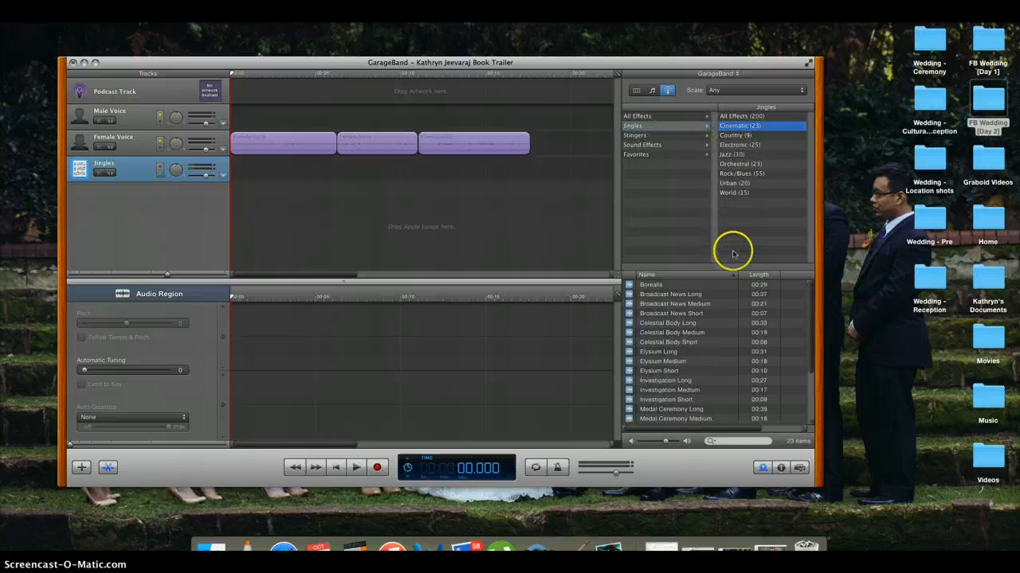
left_click(656, 285)
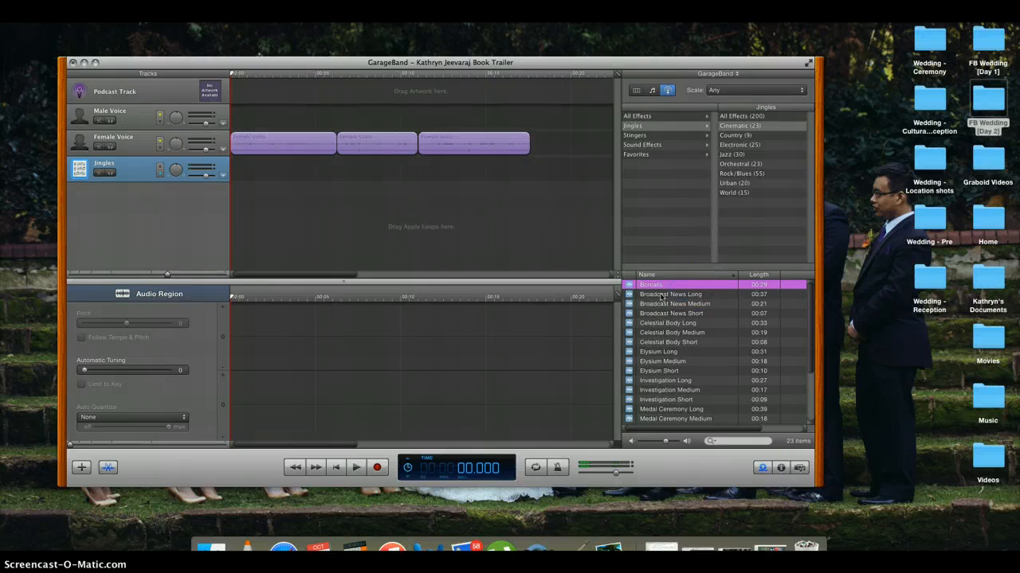
Add Borealis at the start of the Jingles track and trim it to end with the second voice clip.
left_click_drag(661, 285, 230, 164)
left_click(268, 164)
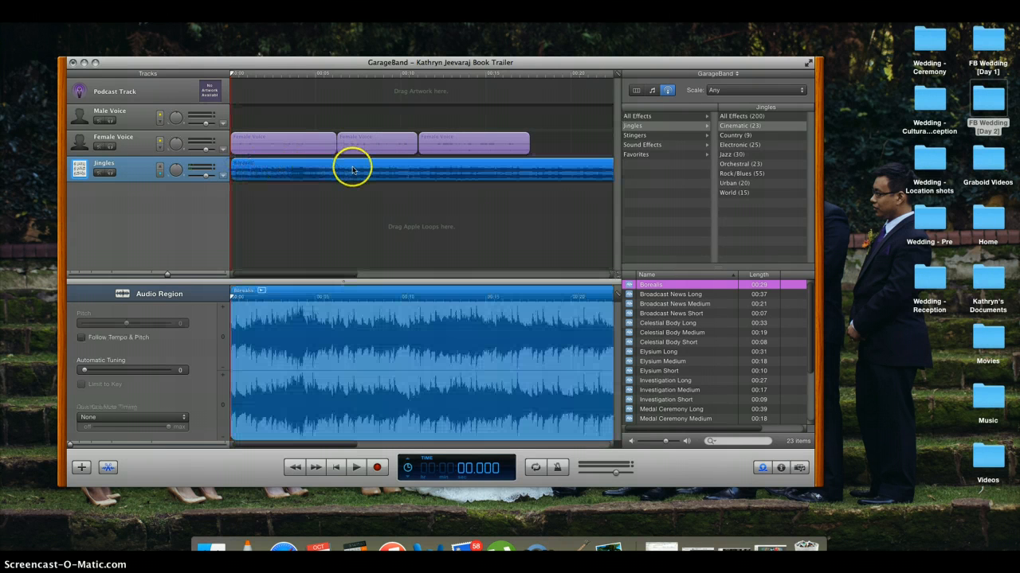
scroll(348, 169, "right", 1)
scroll(348, 169, "right", 10)
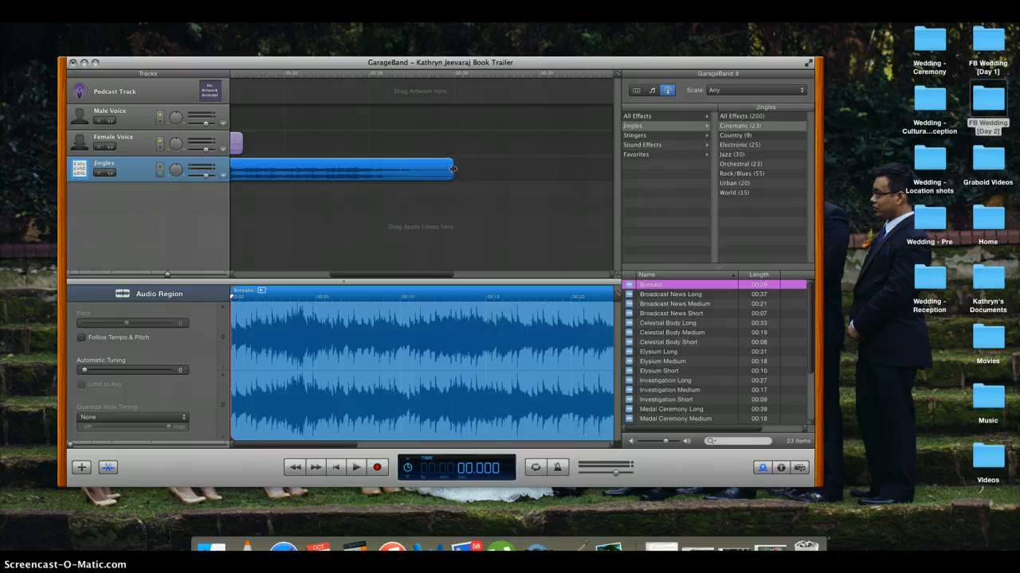
left_click_drag(452, 168, 414, 171)
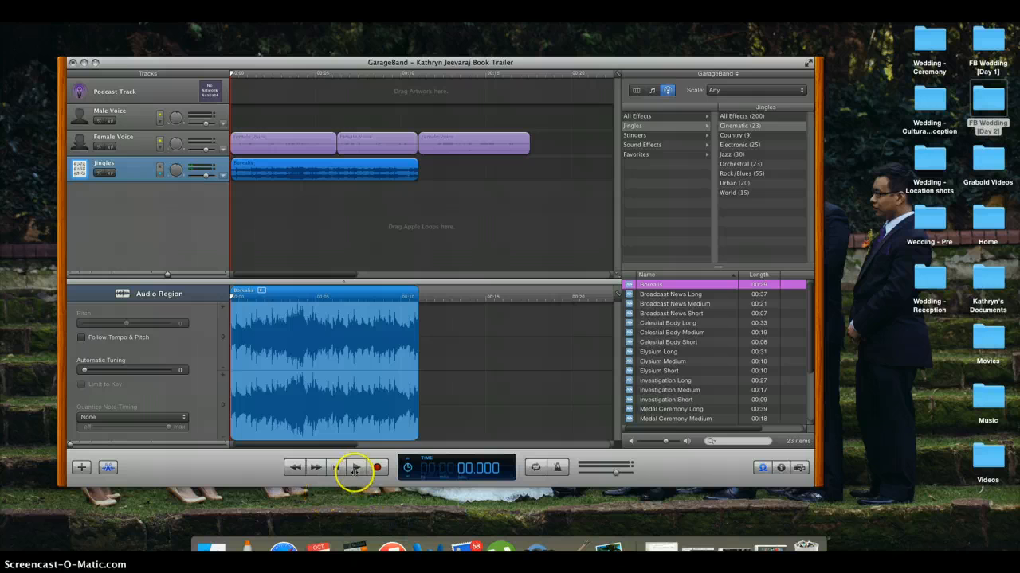
Play back the opening seconds of narration with the Borealis jingle and return the playhead to the start.
left_click(356, 468)
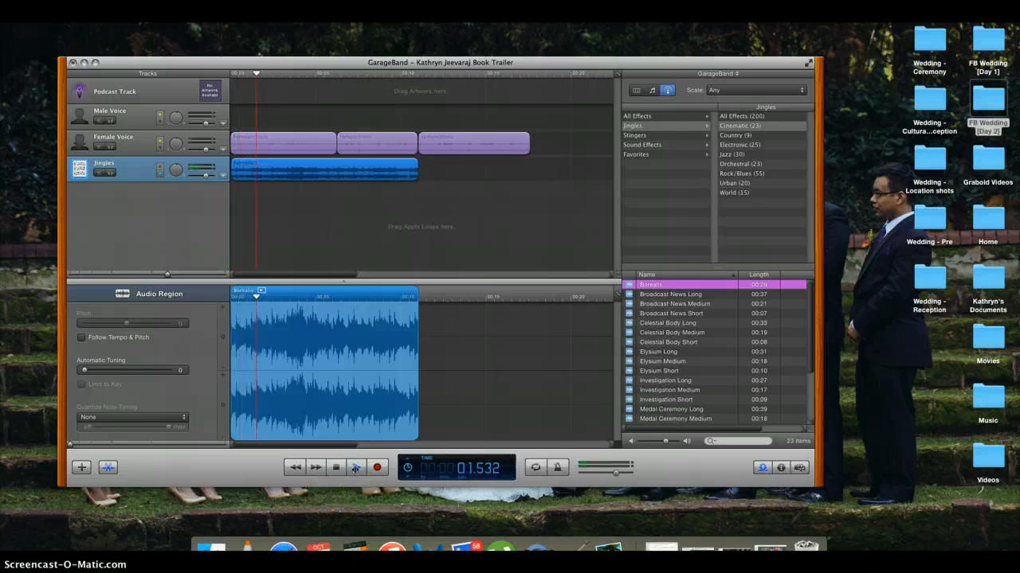
left_click(335, 468)
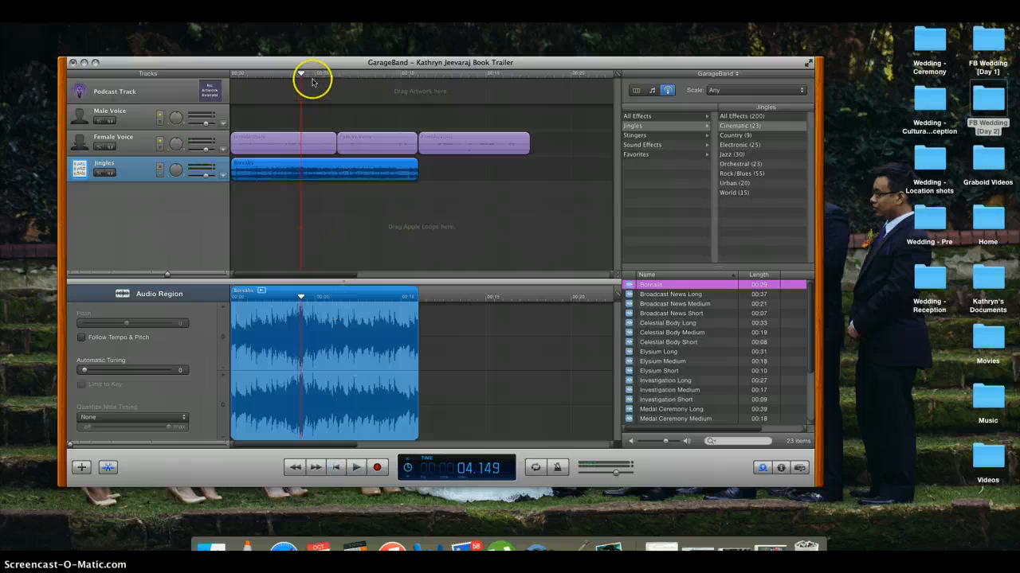
left_click_drag(271, 75, 231, 76)
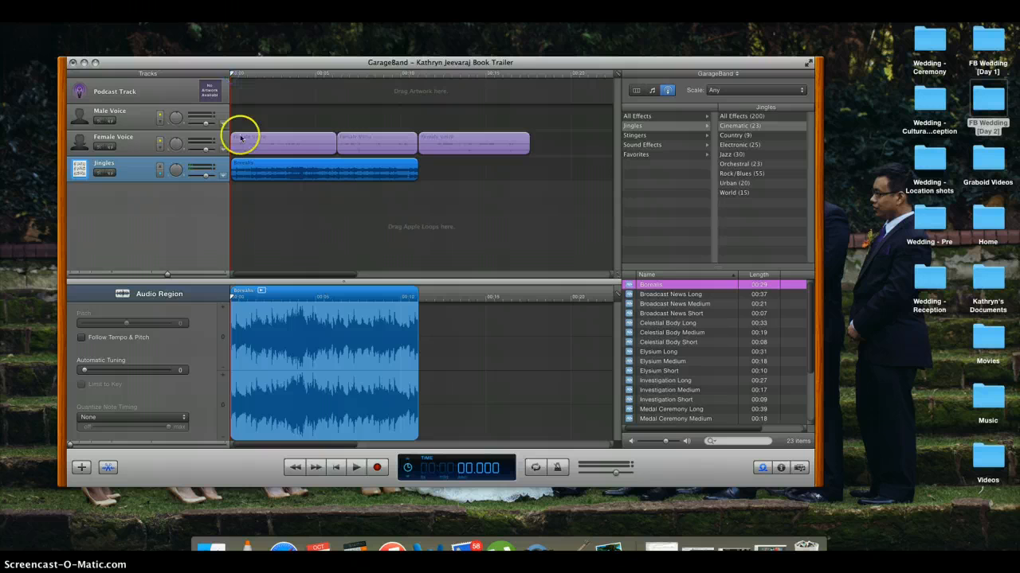
Create a Track Volume fade-in on the Jingles track from about -50.2 dB over the first 2 seconds, with the second point slightly below 0 dB.
left_click(228, 184)
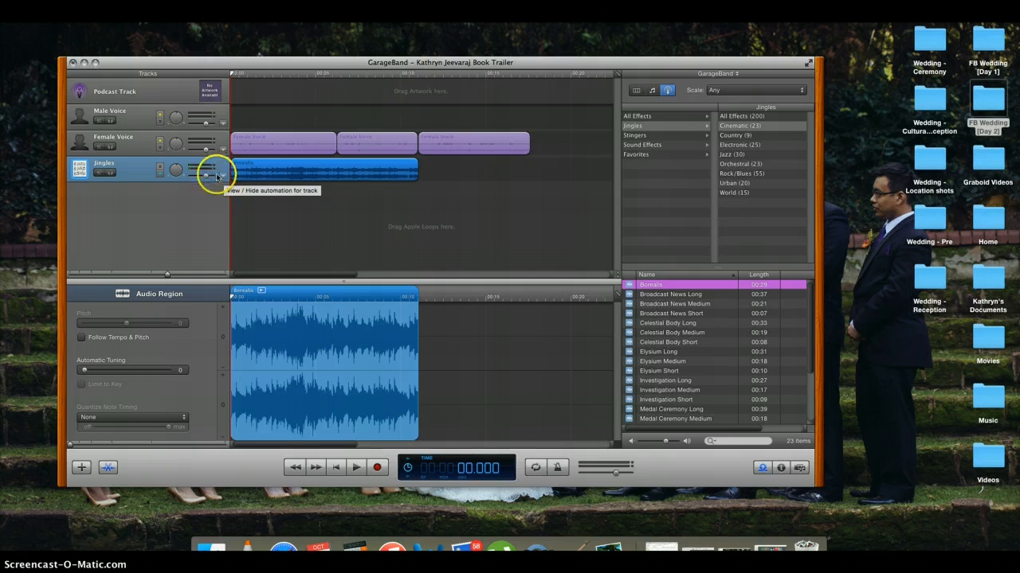
left_click(223, 176)
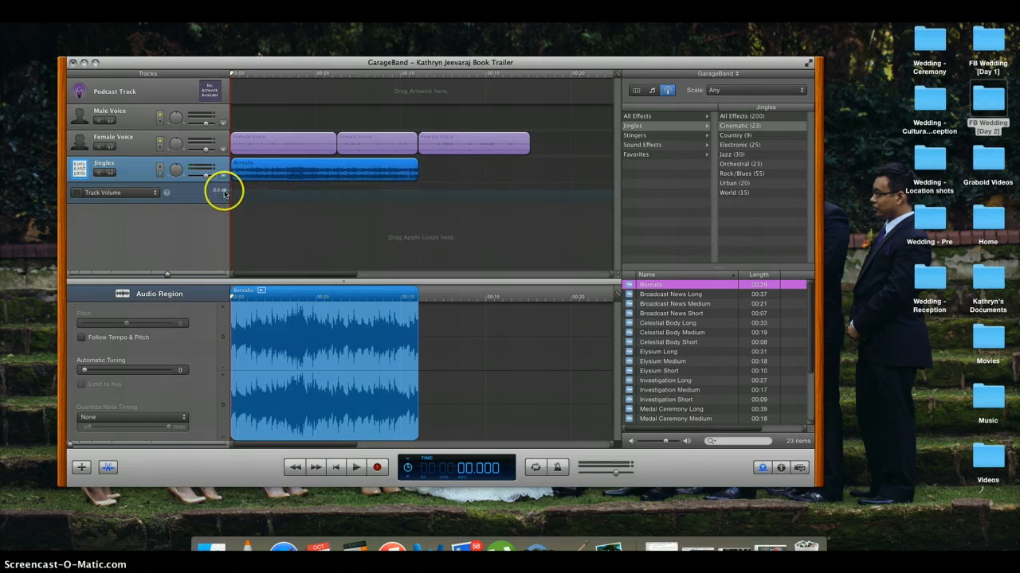
left_click(232, 193)
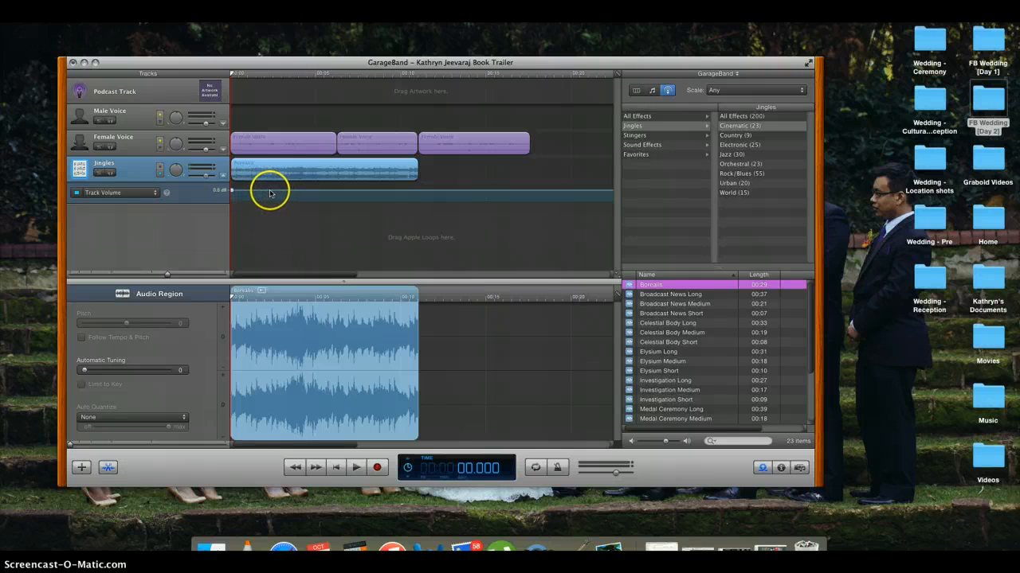
left_click_drag(239, 193, 233, 196)
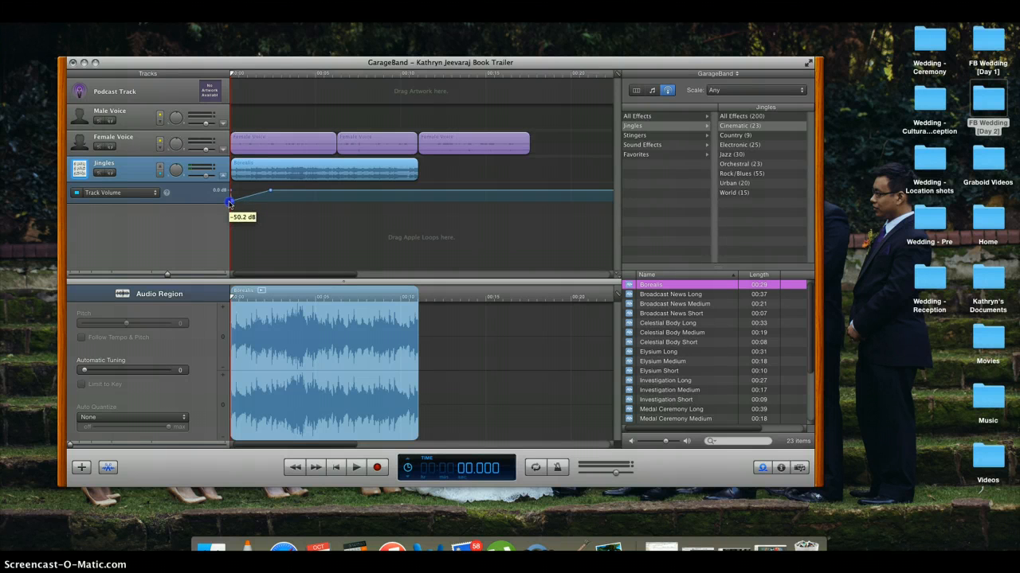
left_click_drag(236, 206, 232, 205)
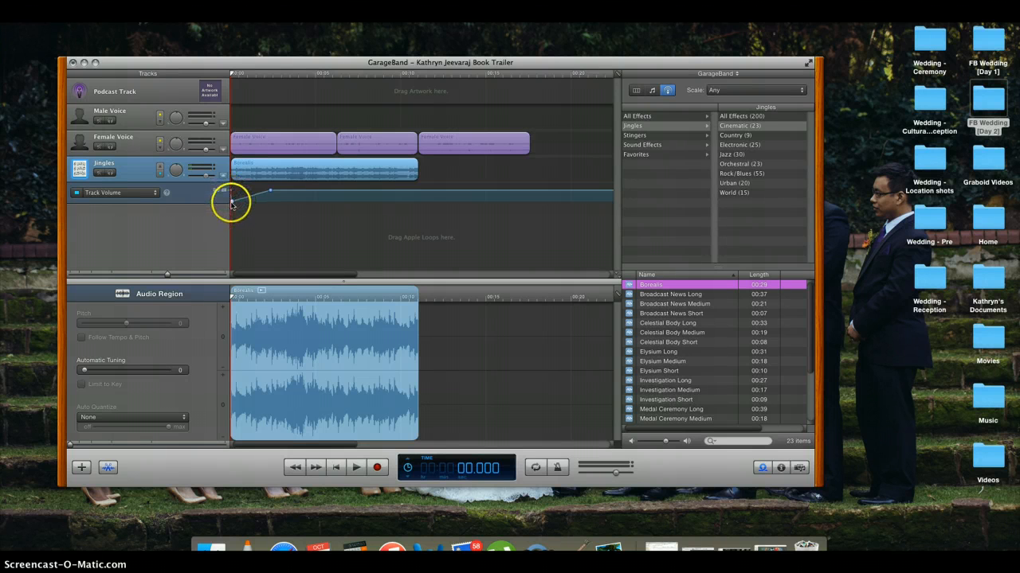
left_click(270, 193)
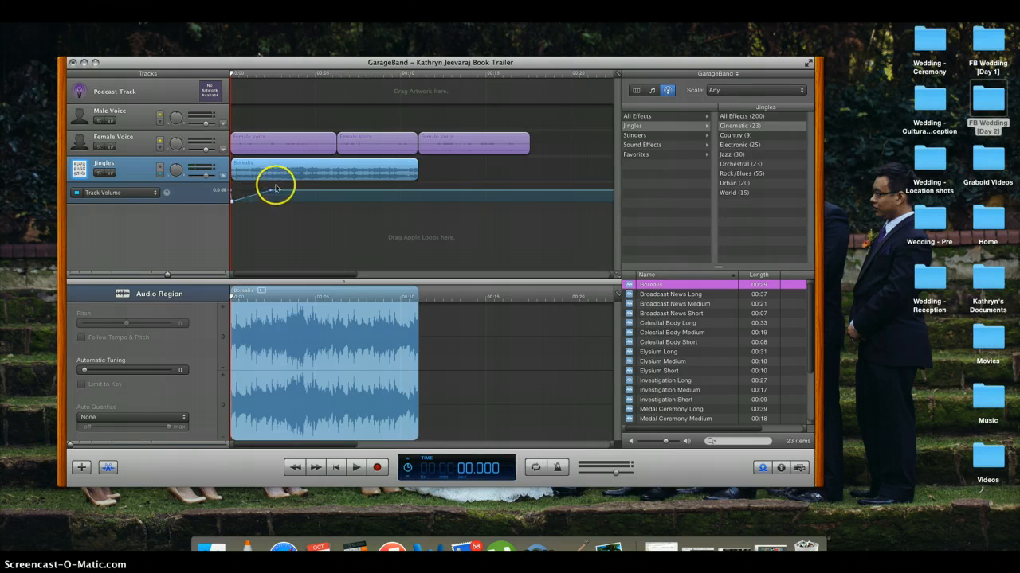
left_click_drag(278, 192, 270, 196)
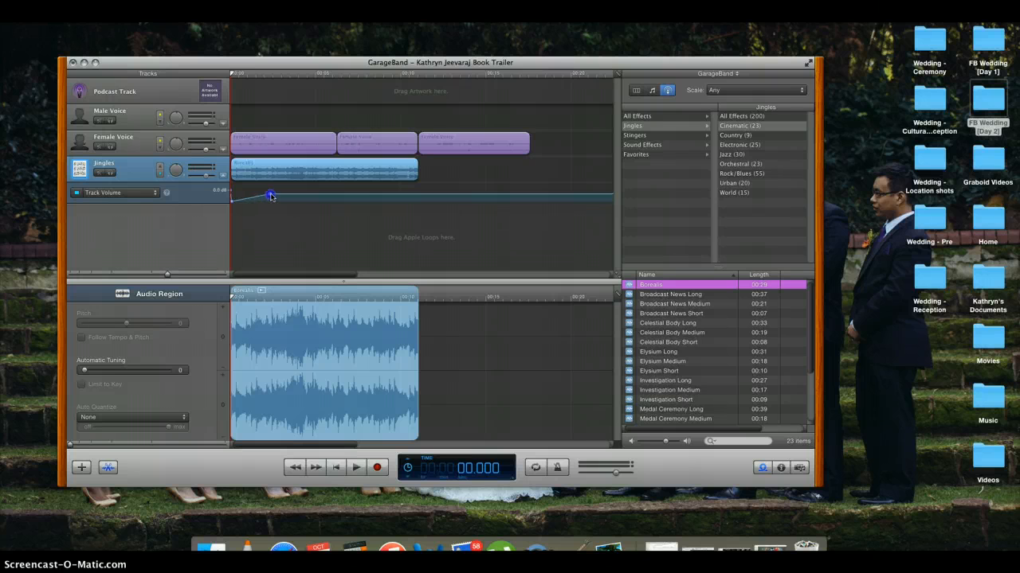
Fade out the Jingles track volume over the last 2 seconds of Borealis and play the mix to the clip's end.
left_click(418, 199)
left_click_drag(417, 194, 407, 204)
left_click(422, 190)
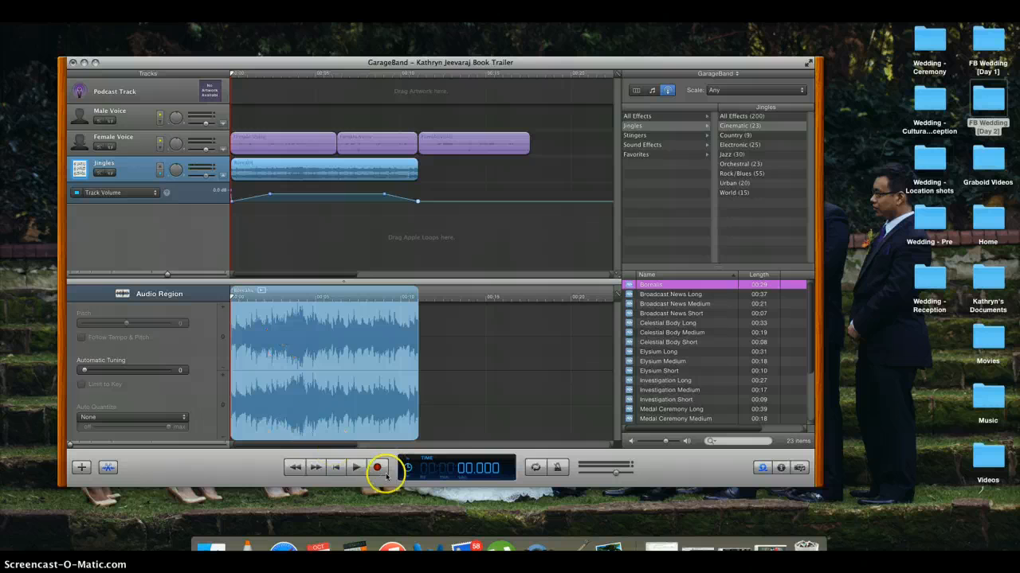
left_click(355, 469)
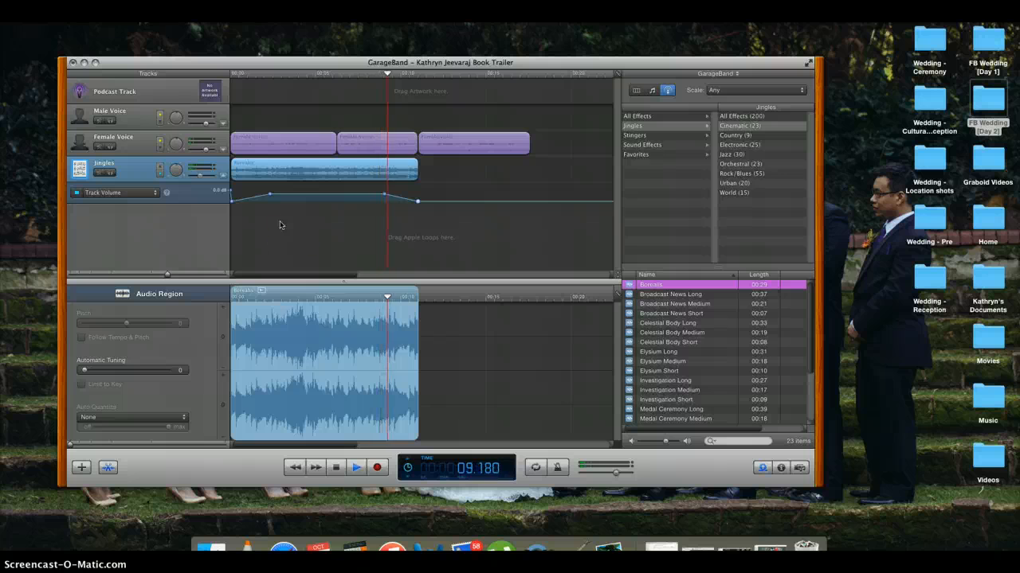
left_click(337, 468)
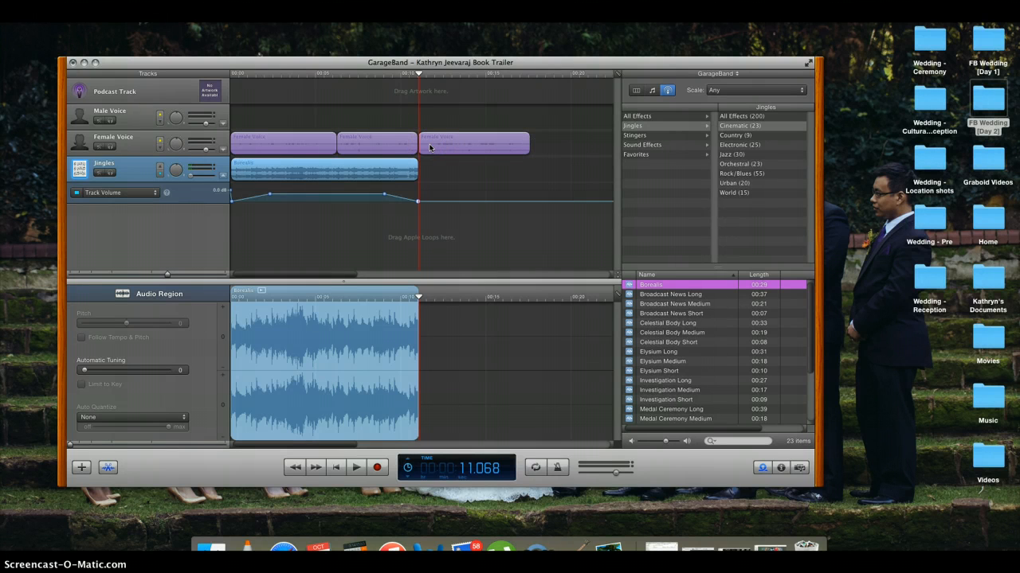
Add the Orchestral jingle Heroes directly after Borealis and trim it to end with the third voice clip.
left_click(754, 164)
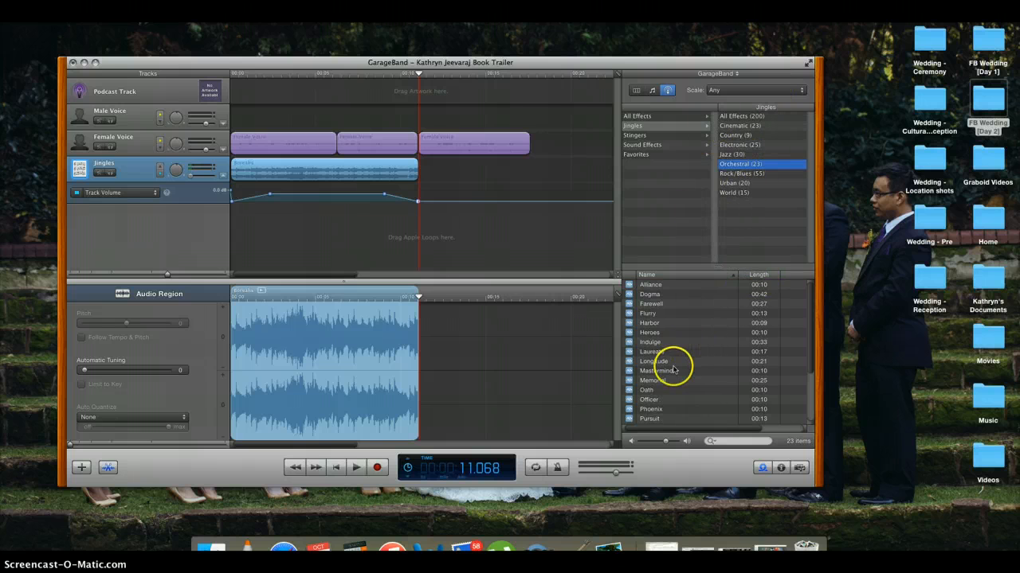
left_click(651, 333)
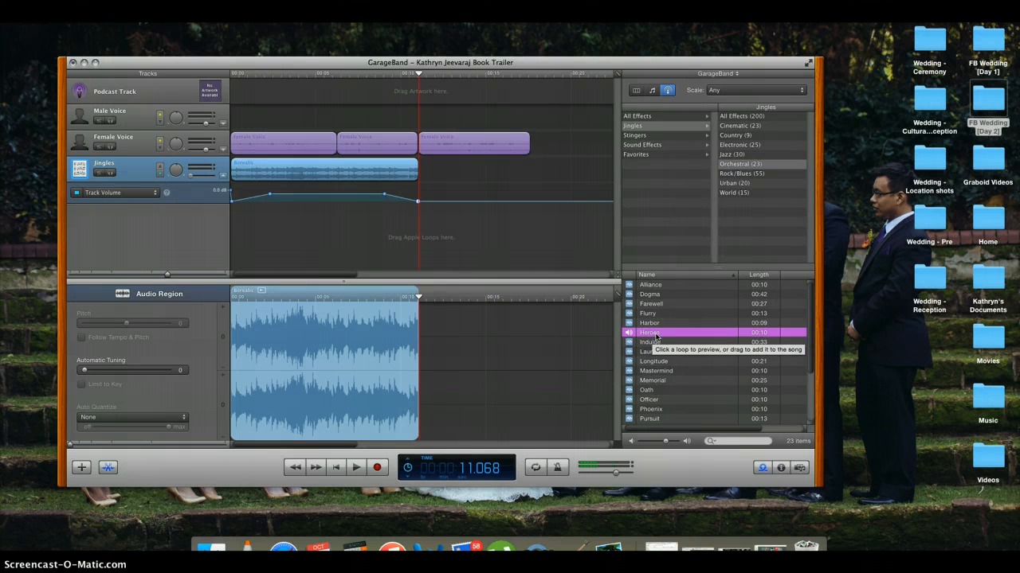
left_click_drag(661, 333, 423, 174)
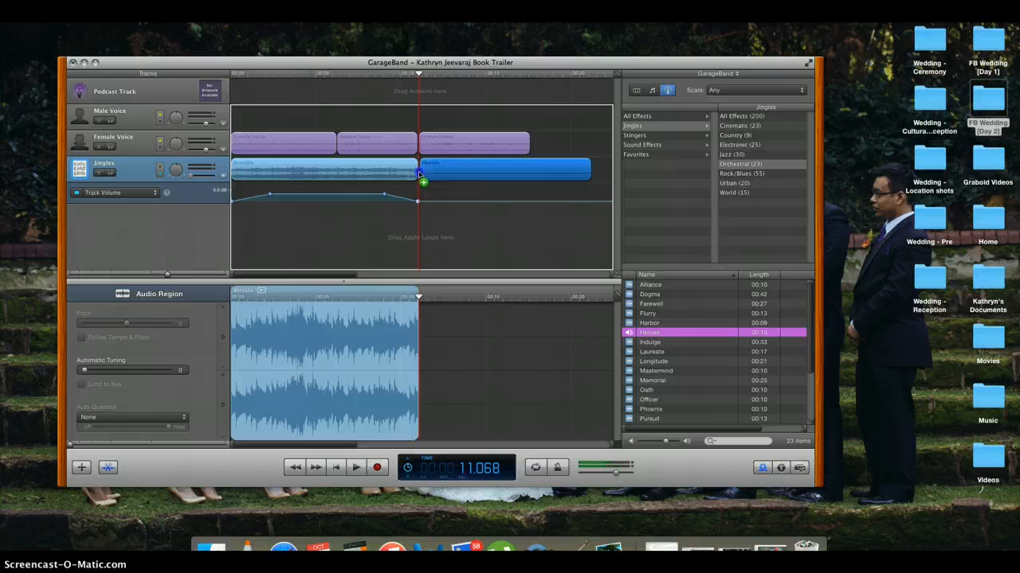
left_click_drag(419, 173, 420, 174)
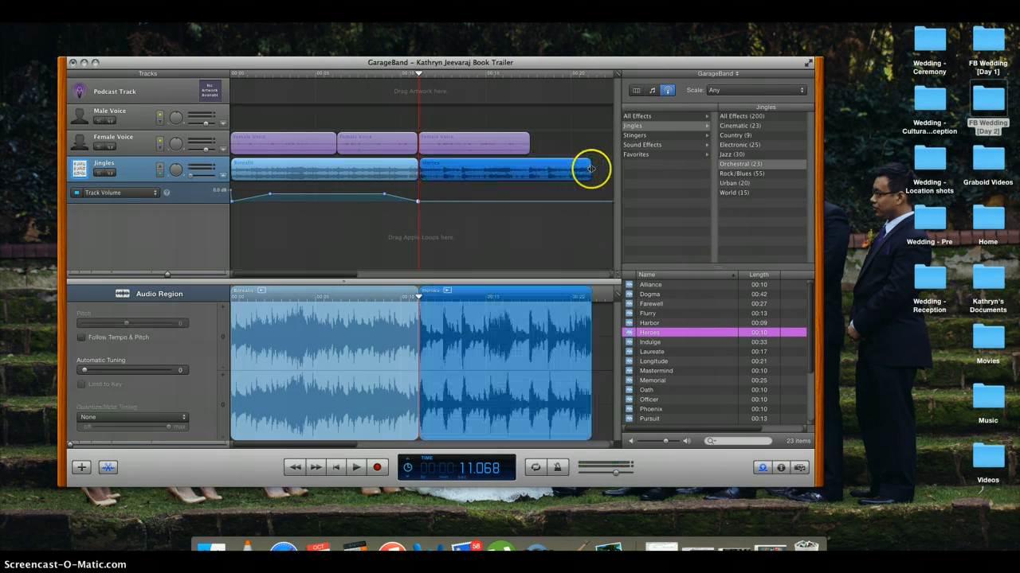
left_click_drag(590, 168, 527, 172)
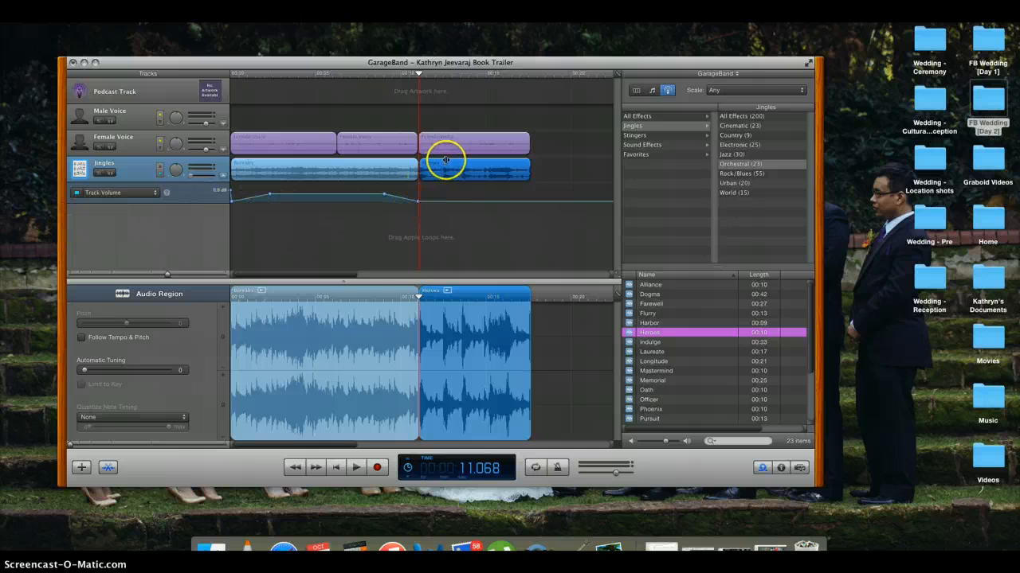
Add a volume point shortly after the start of Heroes and raise it to about -6.1 dB for a fade-in.
left_click(439, 135)
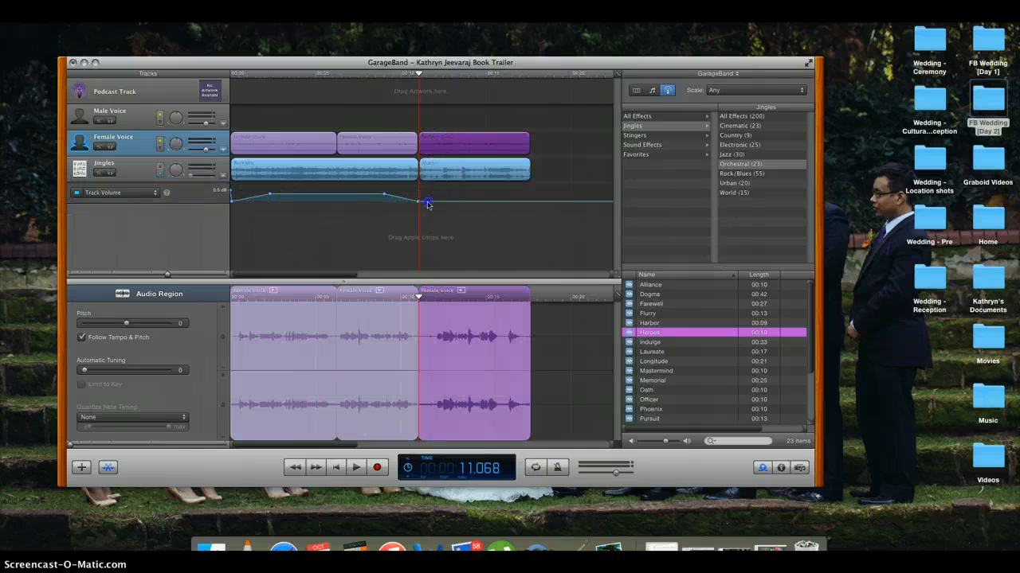
left_click(427, 203)
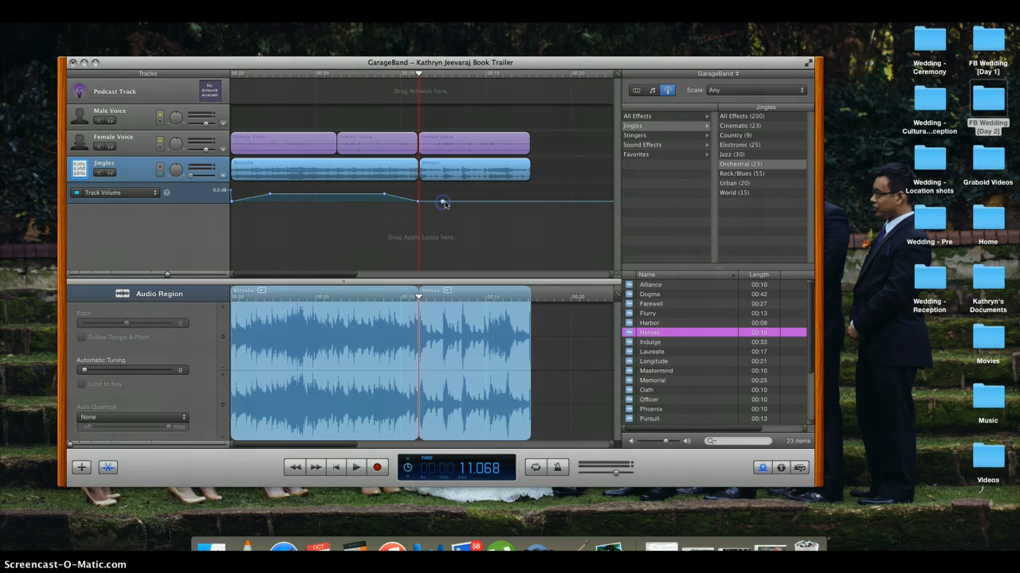
left_click_drag(444, 204, 443, 203)
mouse_move(442, 205)
left_mouse_down()
mouse_move(414, 203)
mouse_move(446, 207)
left_mouse_up()
left_click_drag(443, 205, 445, 196)
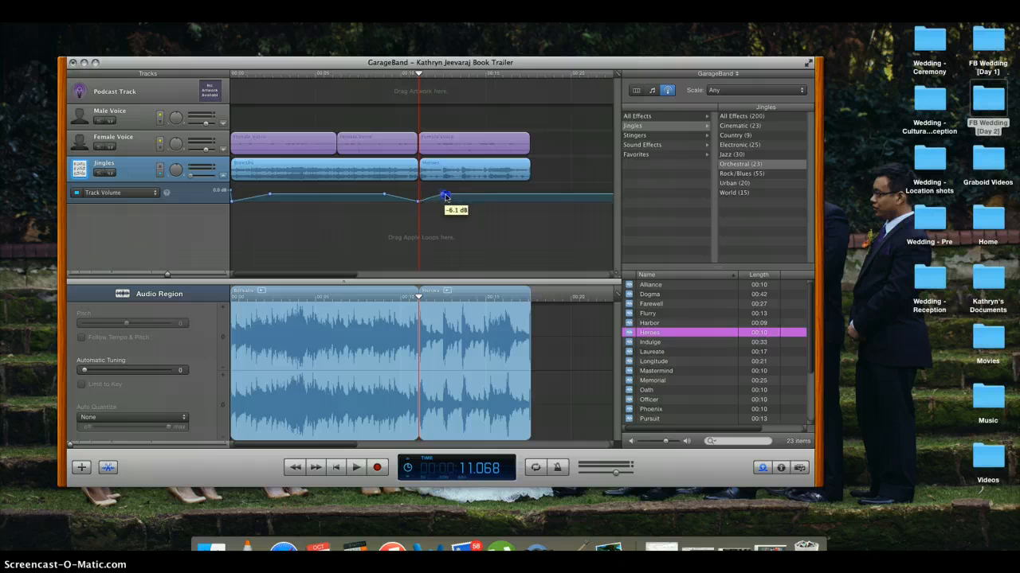
left_click_drag(561, 196, 523, 198)
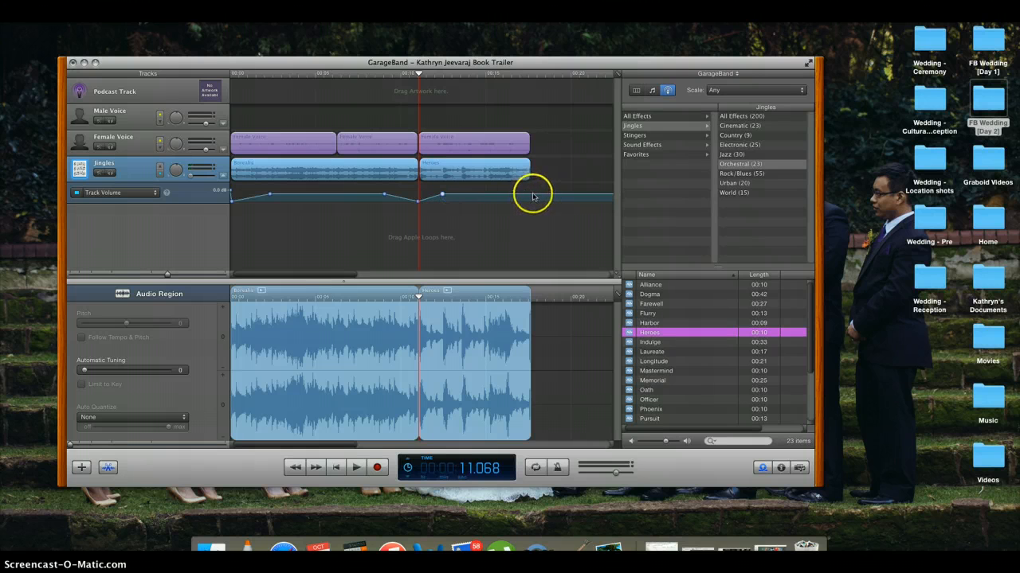
Play the whole mix from the beginning to the end of Heroes and stop playback there.
left_click_drag(418, 75, 226, 75)
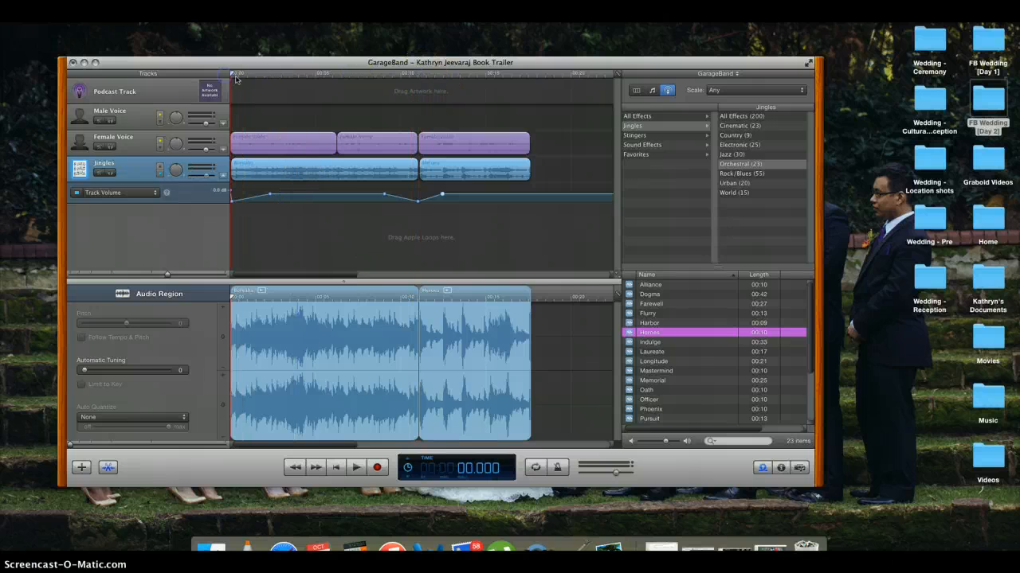
left_click(356, 468)
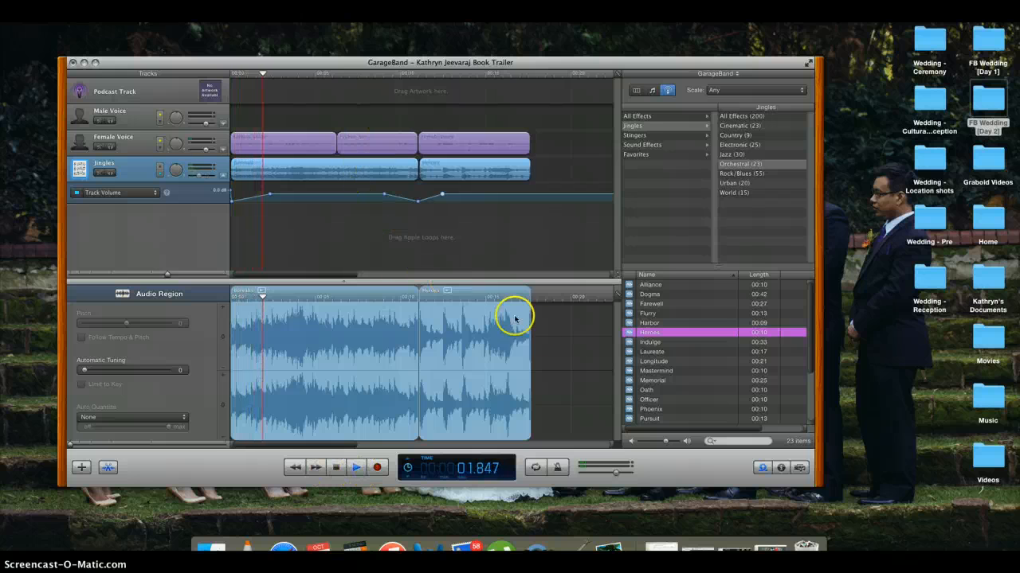
left_click(565, 367)
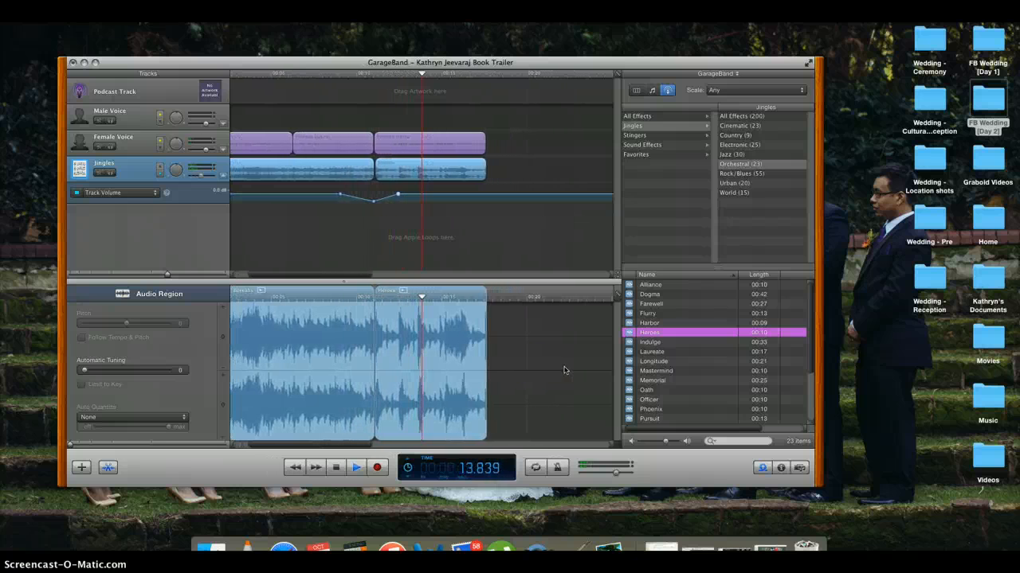
left_click(435, 467)
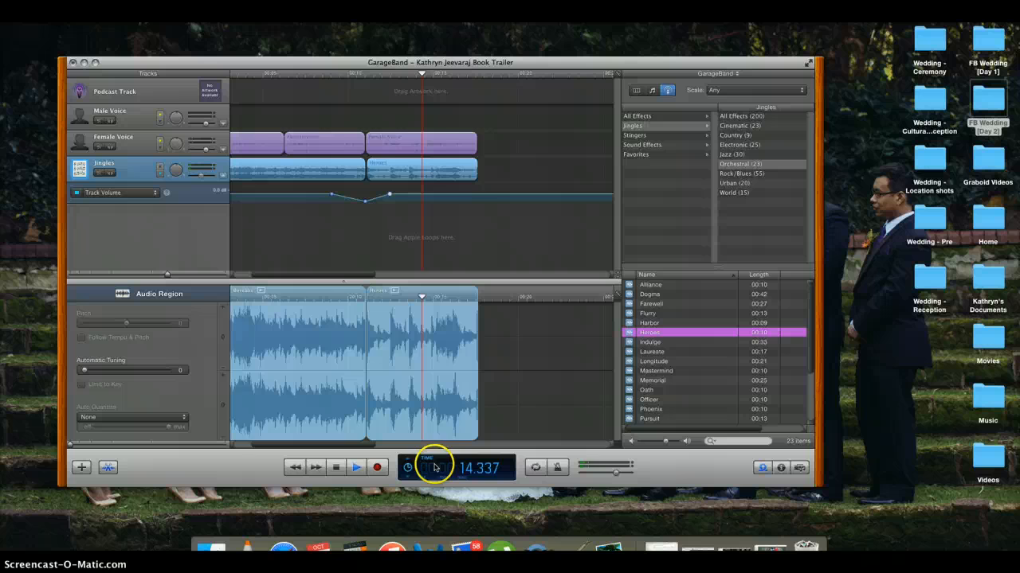
left_click(336, 468)
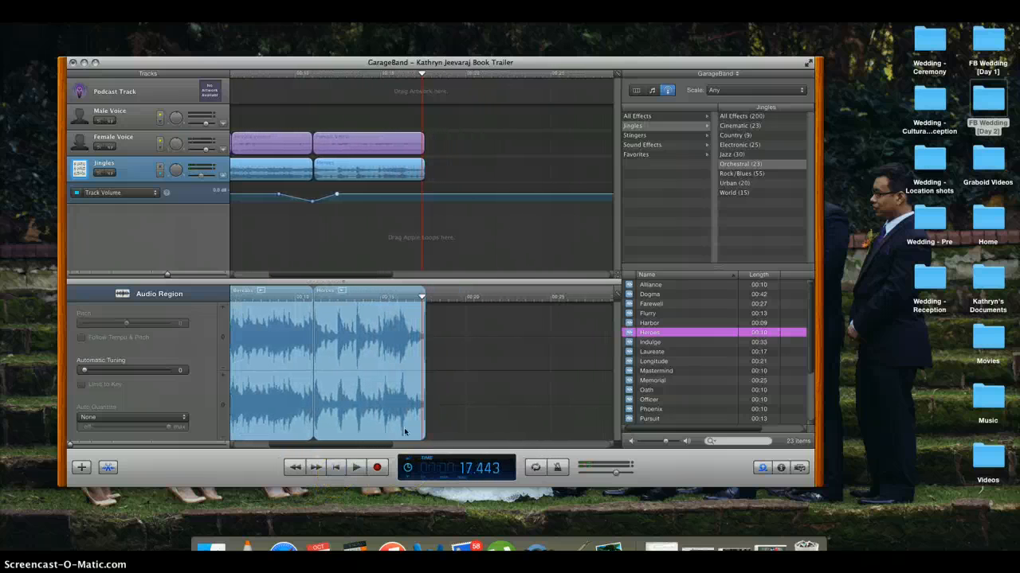
Return the playhead to the start and send the podcast to iTunes using the AAC Encoder and Musical Podcast settings.
left_click_drag(448, 78, 217, 79)
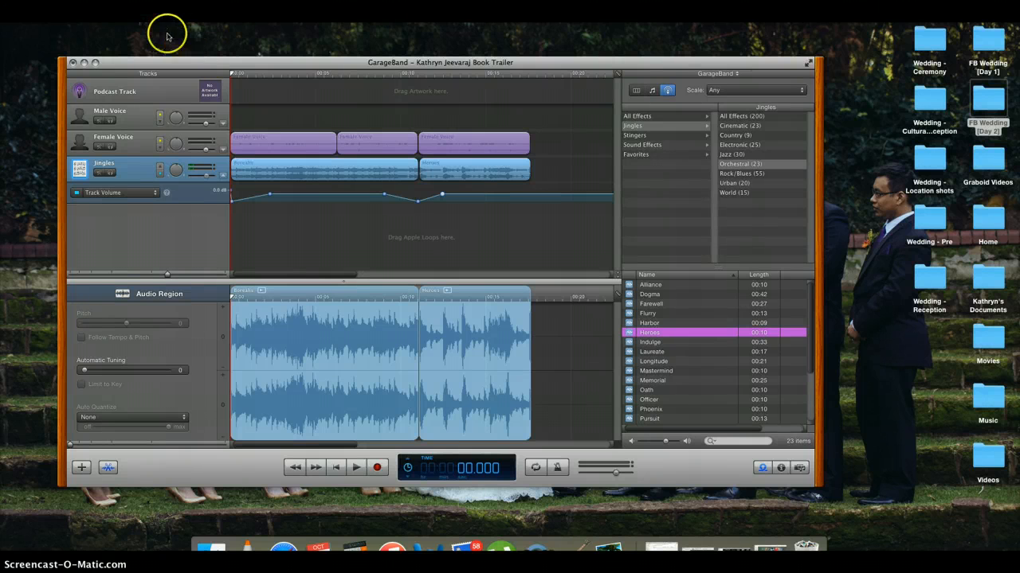
left_click(142, 11)
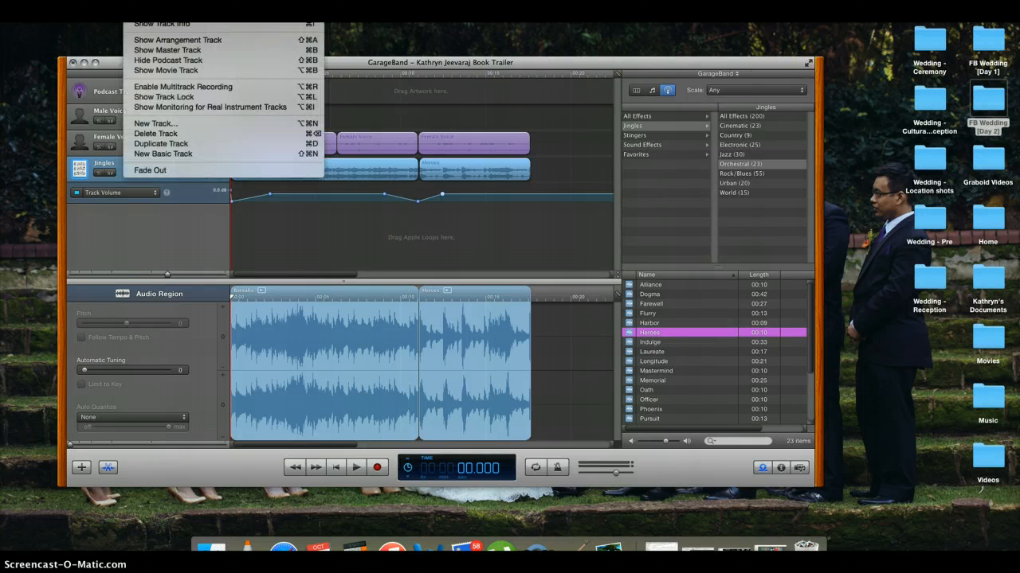
mouse_move(203, 11)
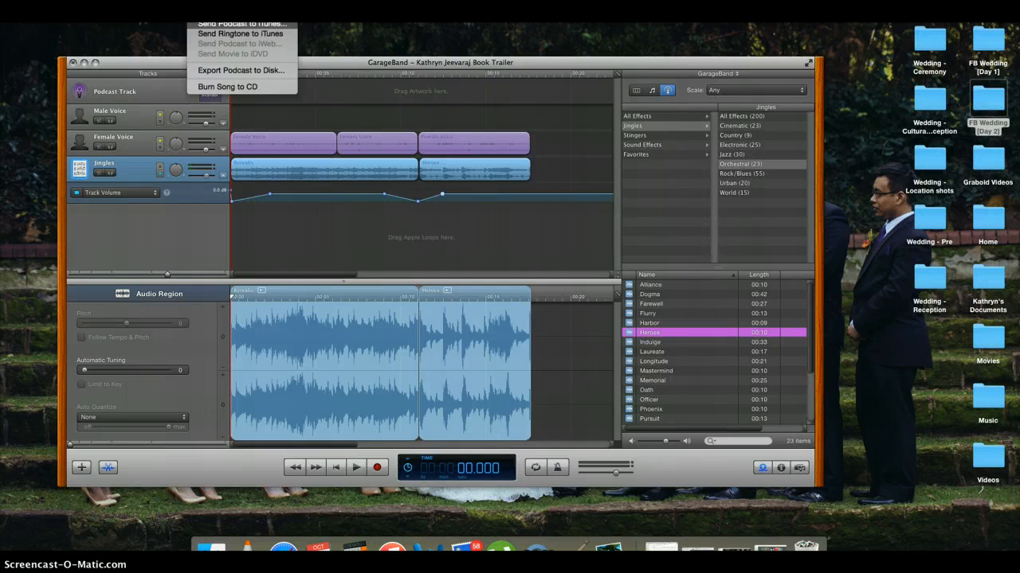
left_click(242, 24)
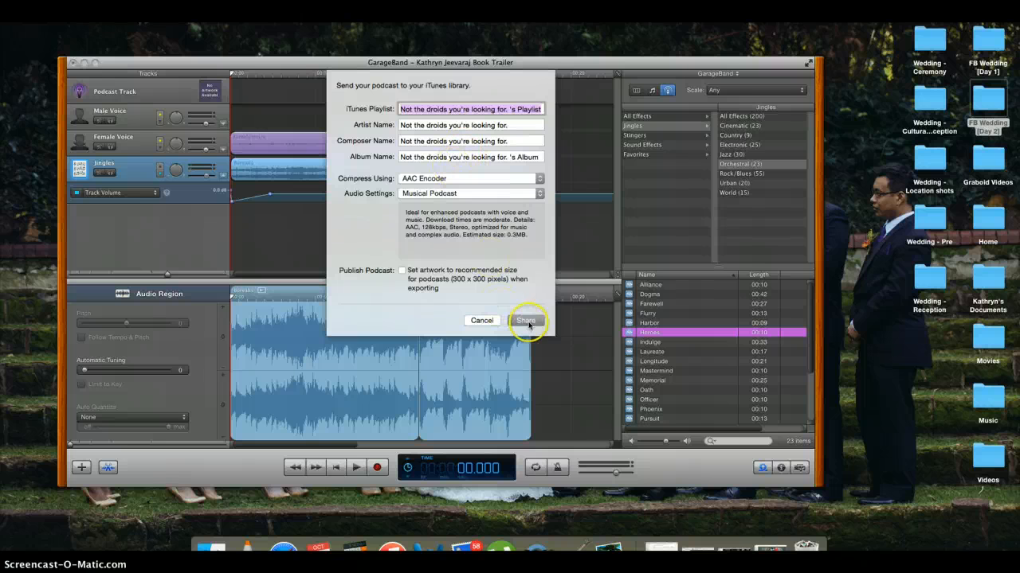
left_click(528, 321)
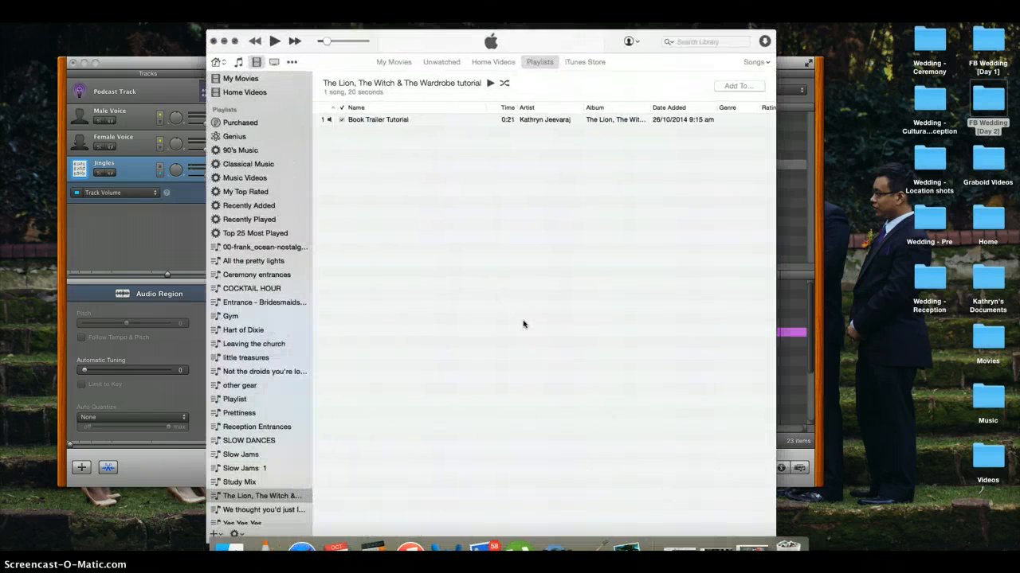
Pause the exported trailer audio in iTunes and minimize both the iTunes and GarageBand windows.
left_click(299, 26)
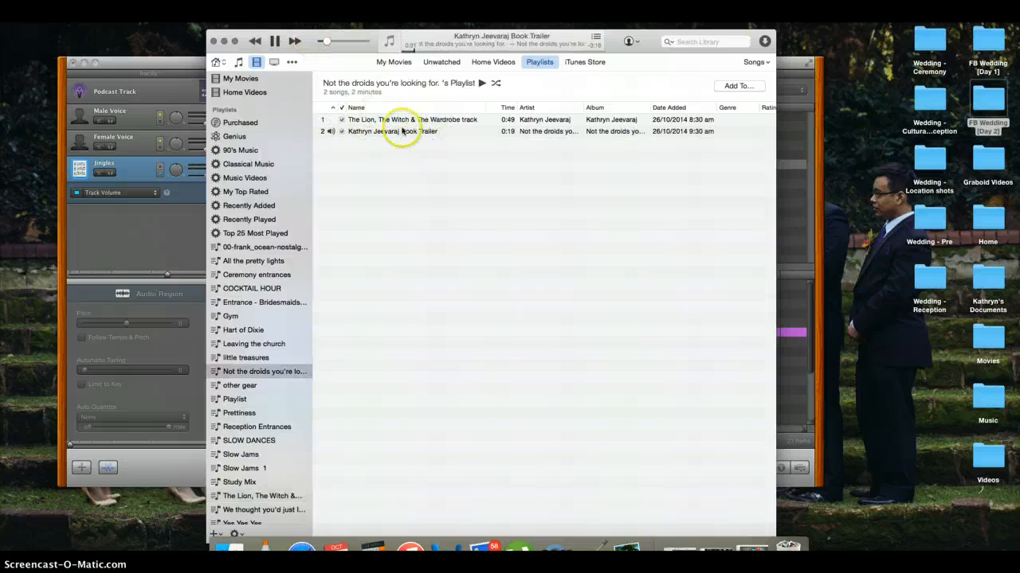
left_click(275, 42)
left_click(224, 42)
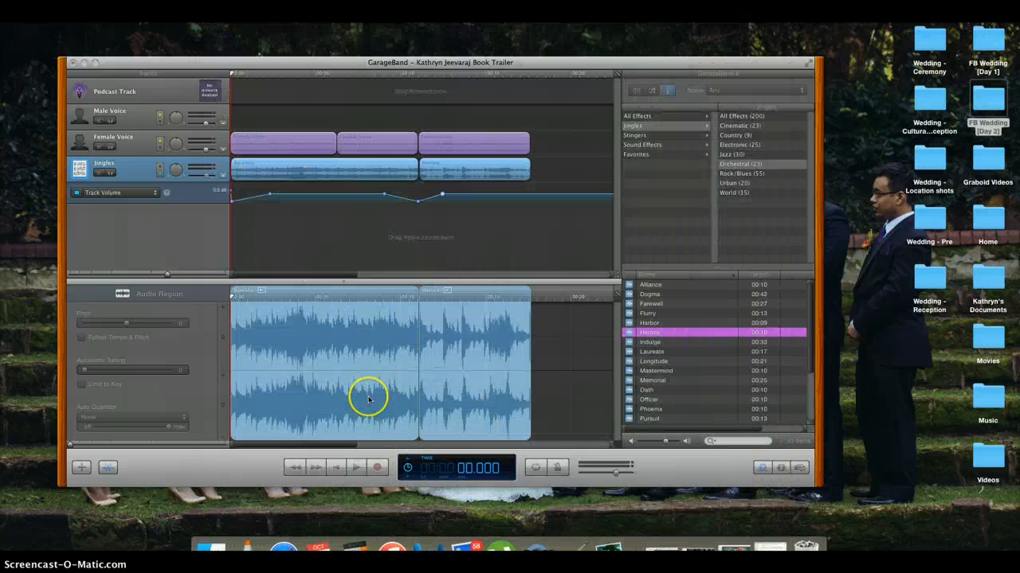
left_click(82, 62)
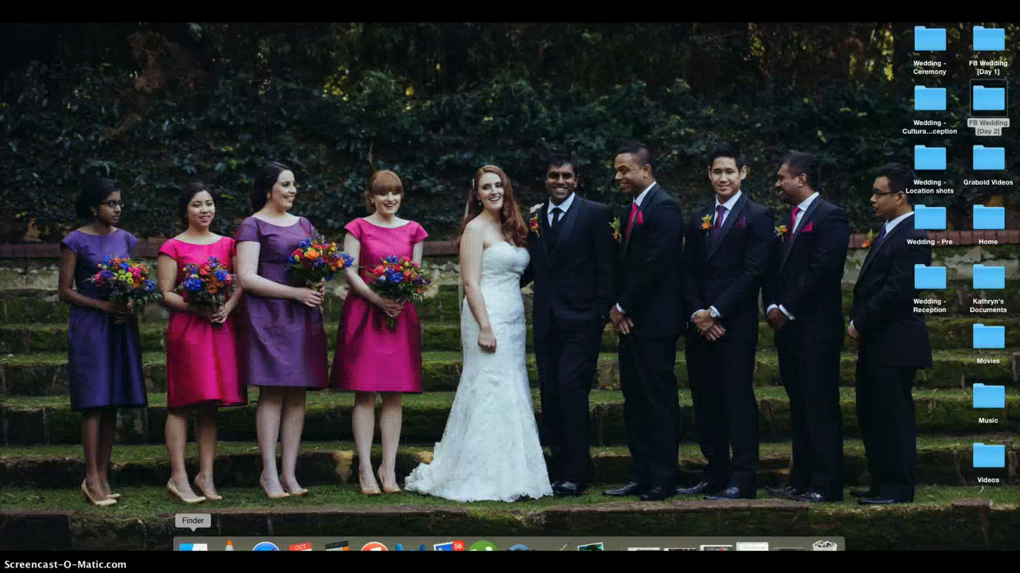
Put away the Finder Applications window and switch to iPhoto.
left_click(194, 548)
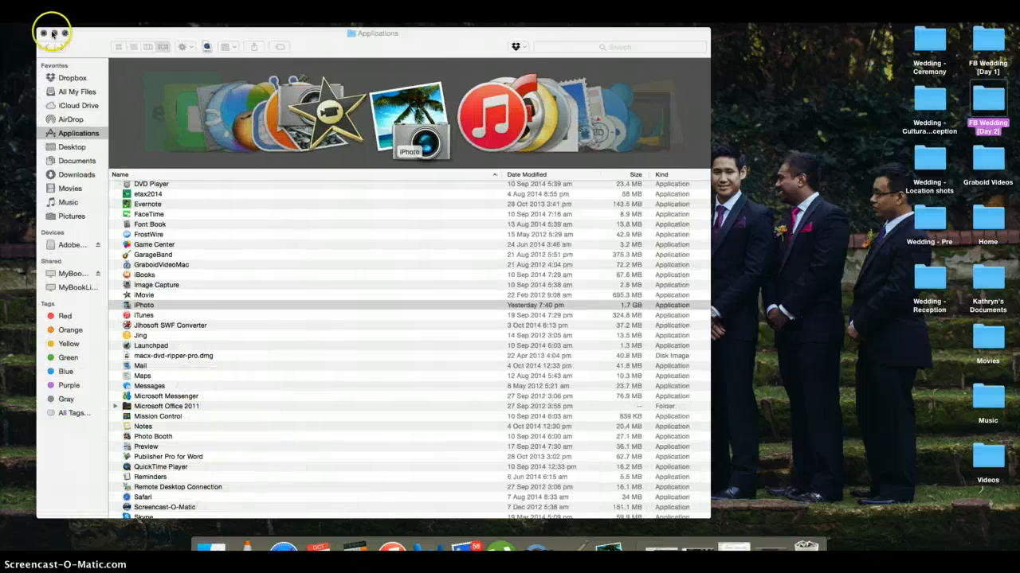
left_click(53, 33)
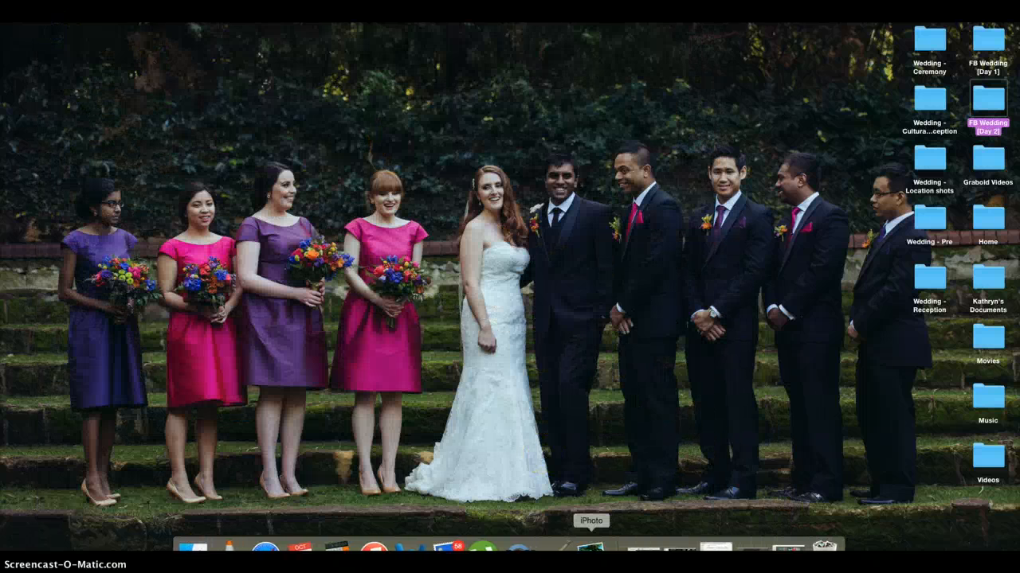
left_click(590, 546)
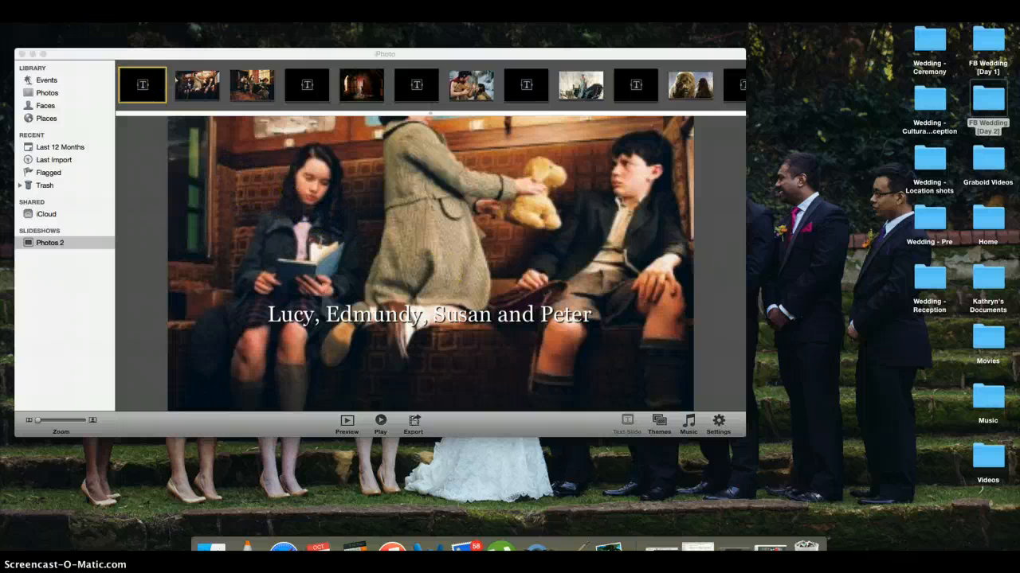
left_click(68, 18)
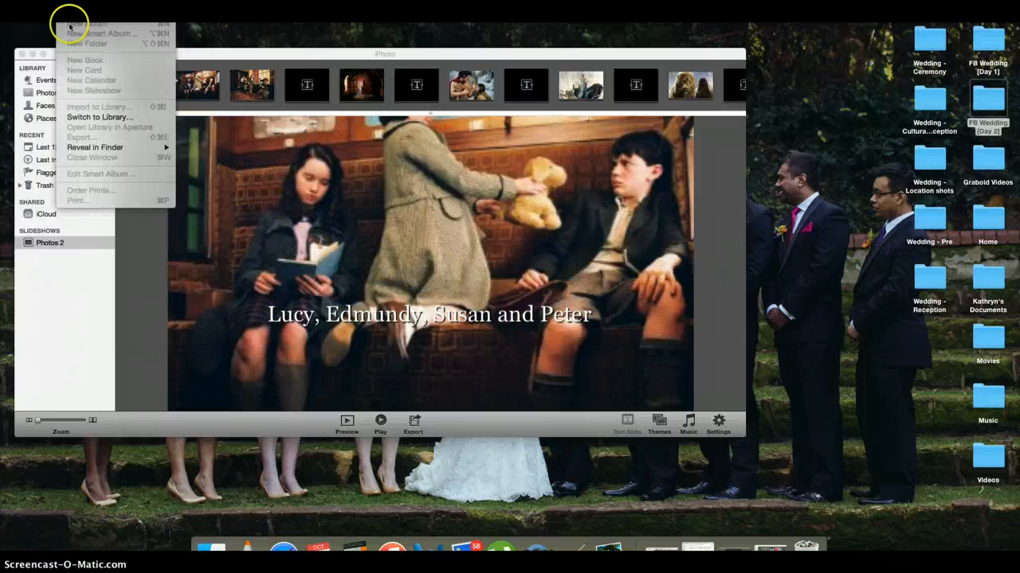
left_click(80, 344)
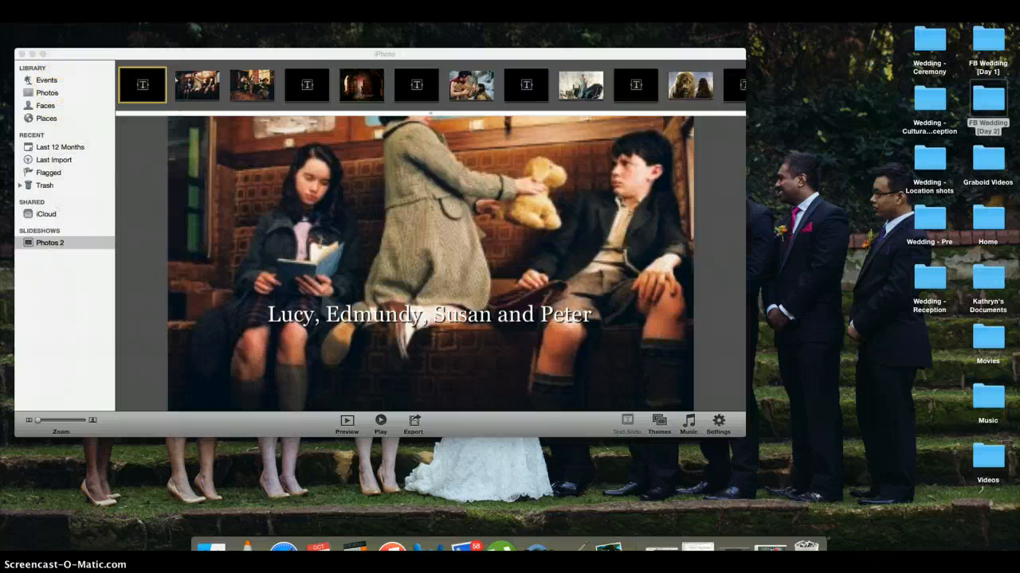
left_click(69, 19)
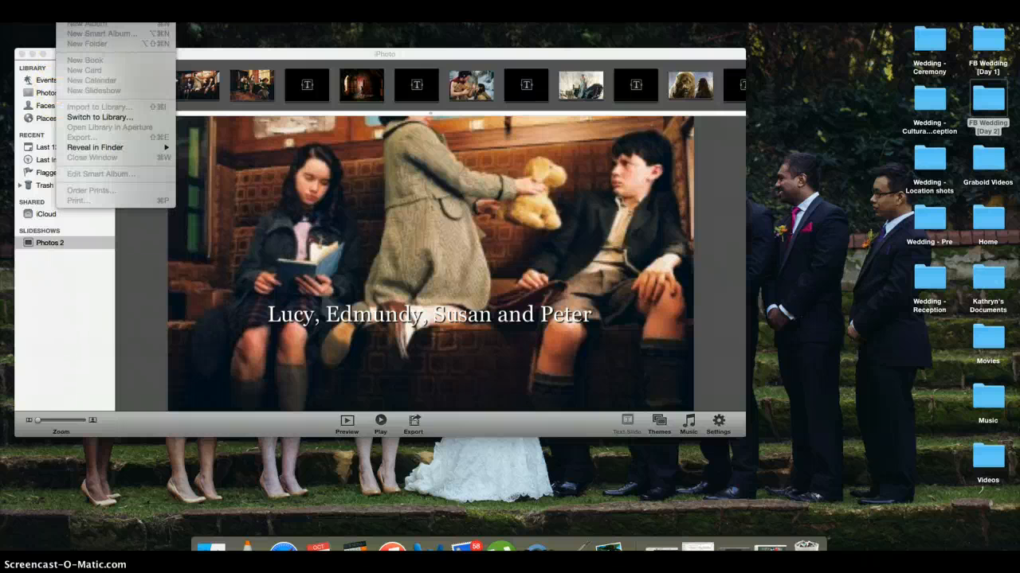
left_click(73, 347)
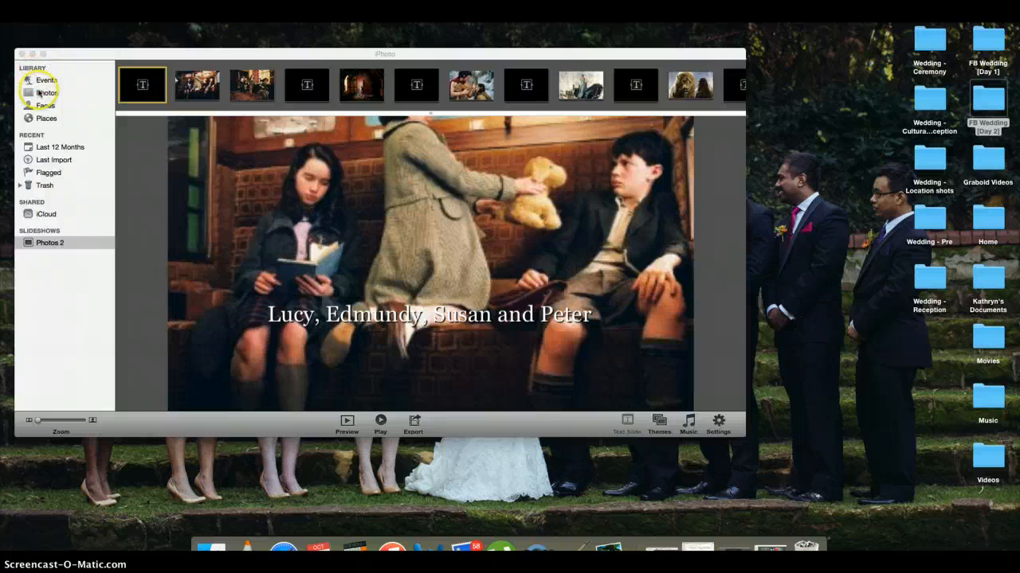
left_click(37, 93)
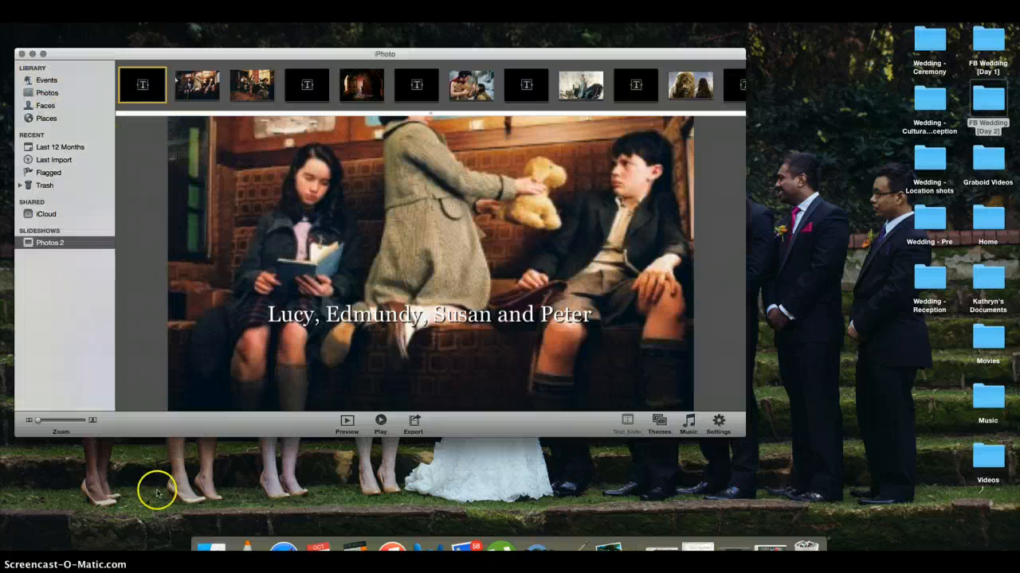
Create a new slideshow in iPhoto and delete its automatically added title slide and photo.
right_click(49, 271)
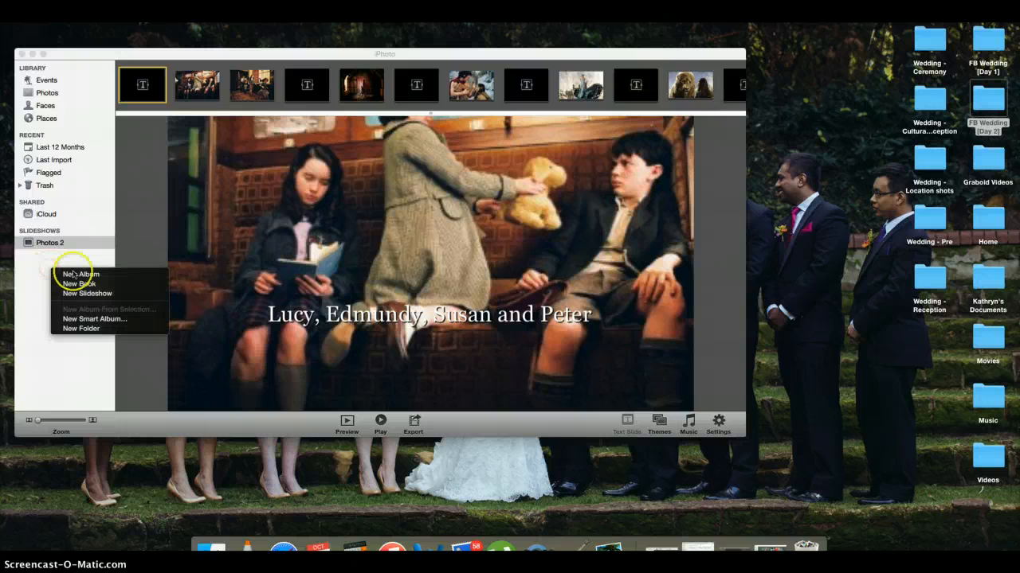
left_click(83, 294)
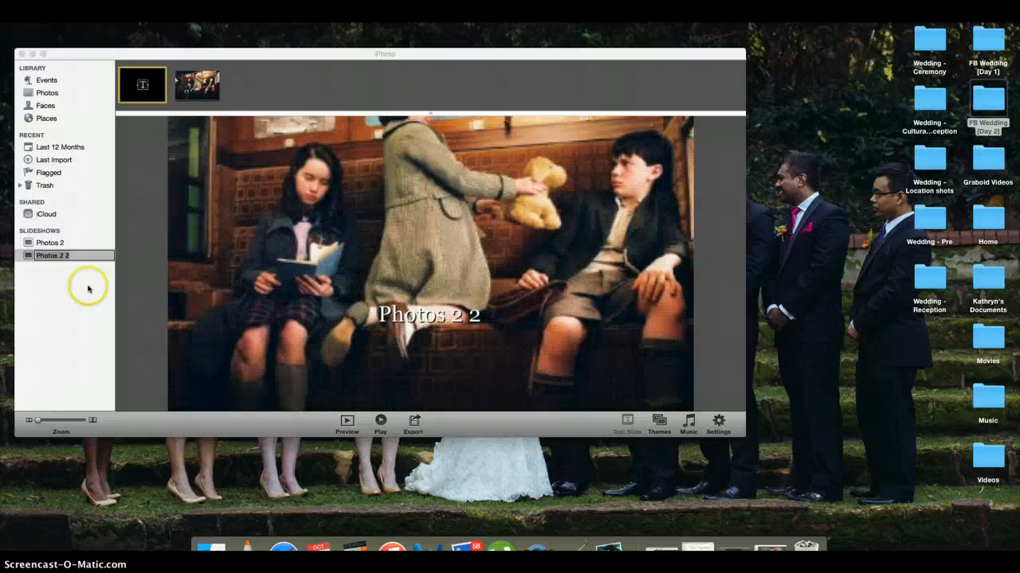
left_click(200, 90)
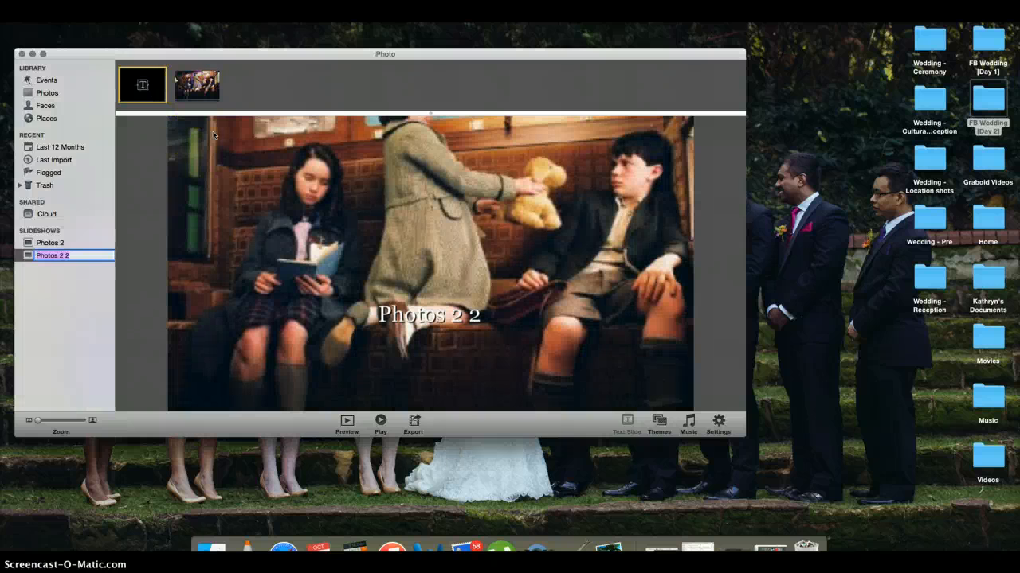
left_click(202, 90)
key("Delete")
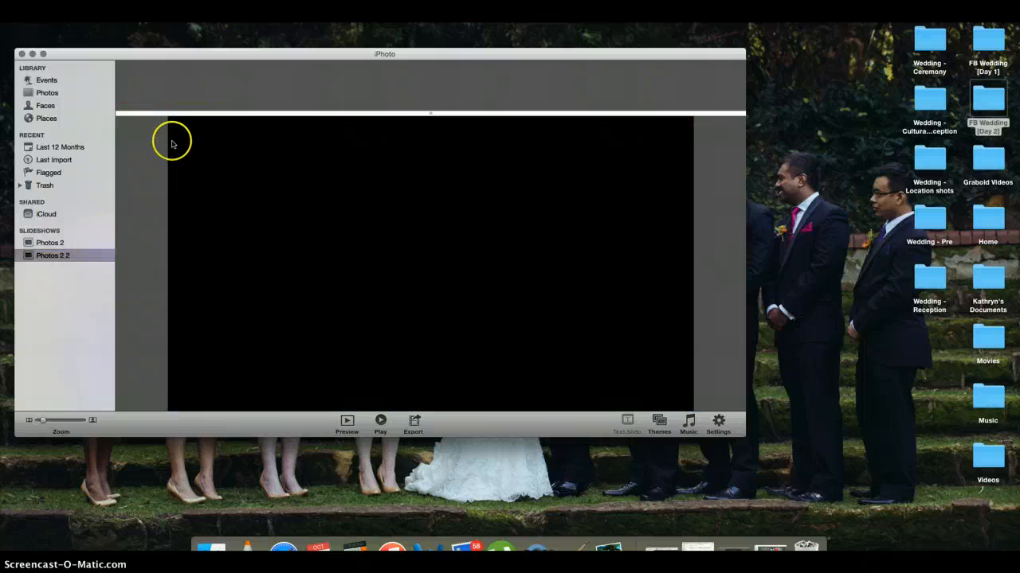
Rename the empty new slideshow "Book Trailer - Tutorial" and show the library's Photos.
left_click(70, 262)
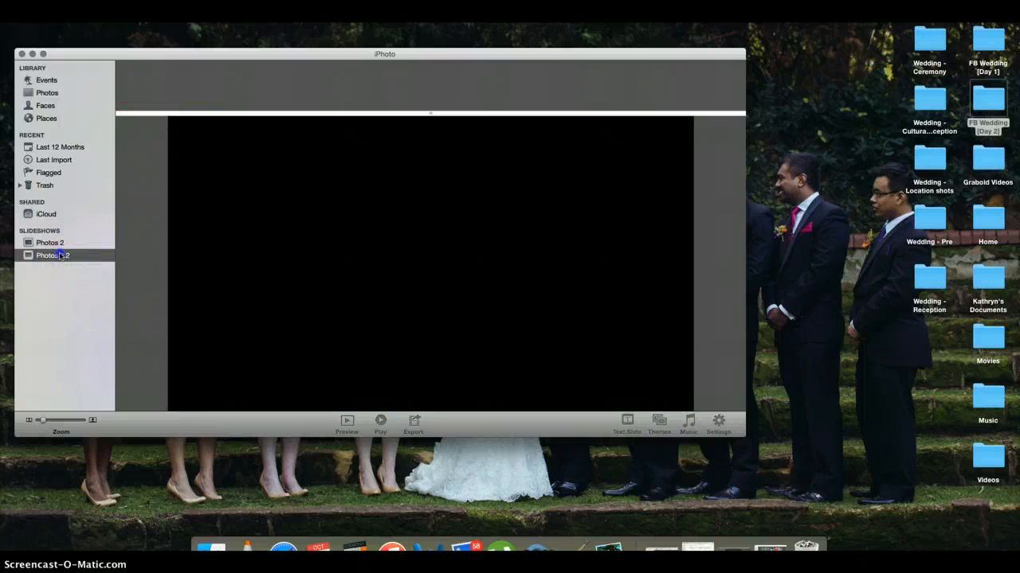
left_click(70, 258)
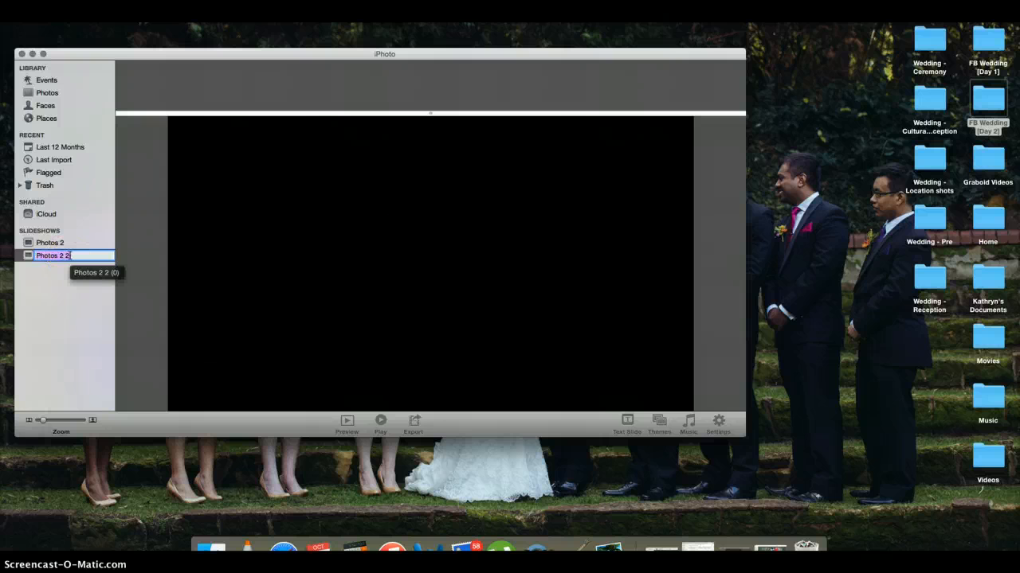
type("K")
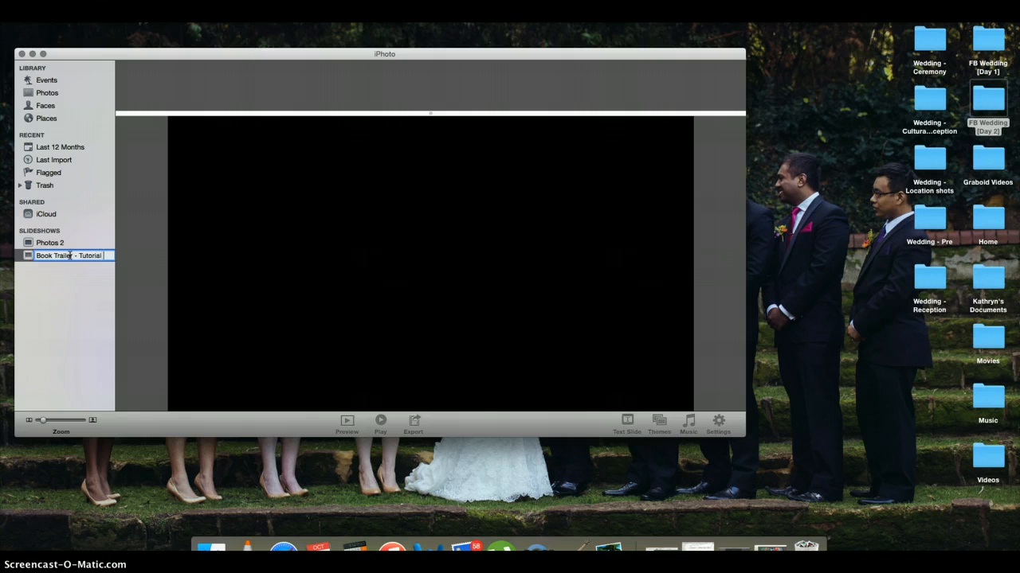
left_click(54, 306)
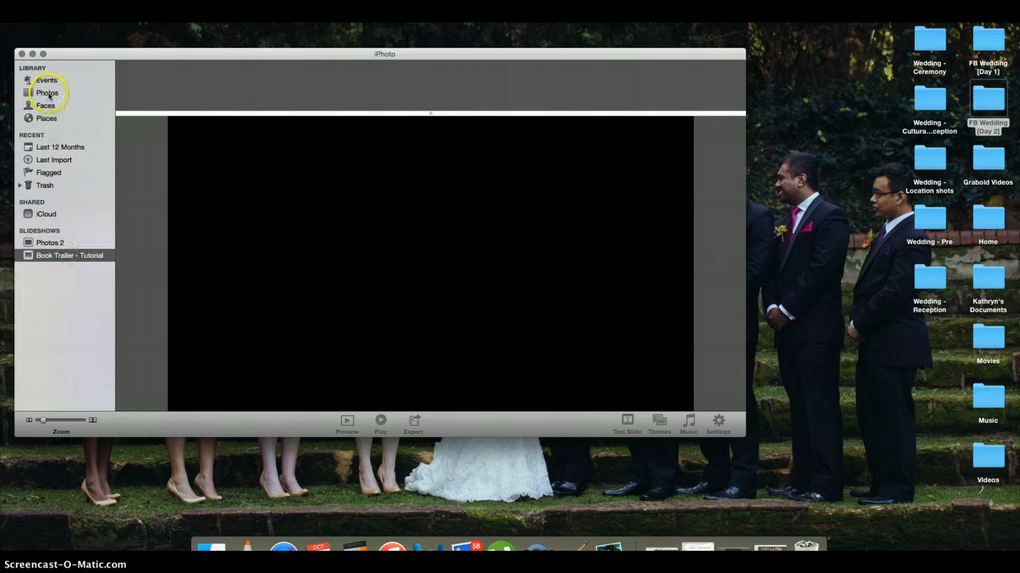
left_click(47, 93)
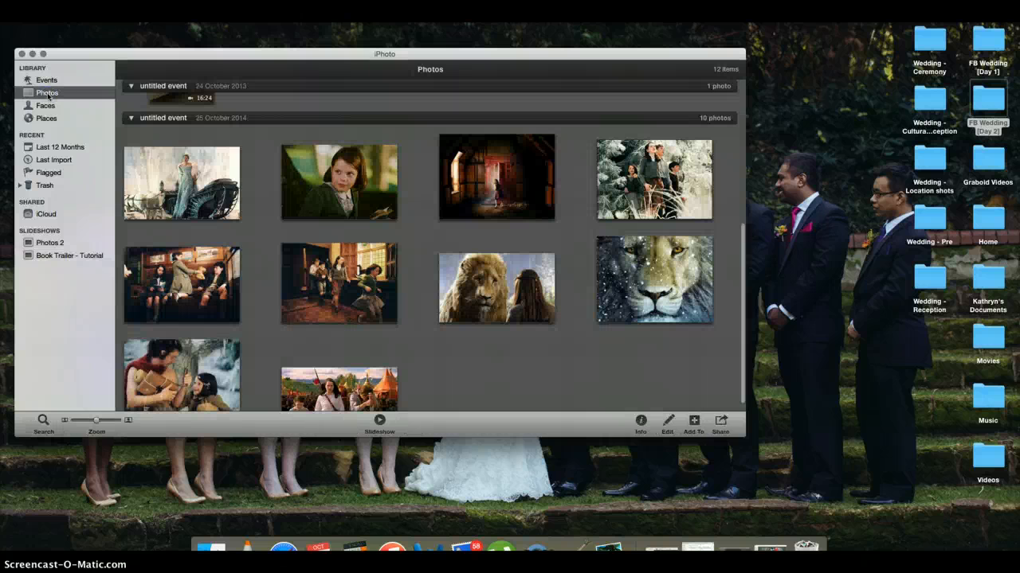
left_click(179, 188)
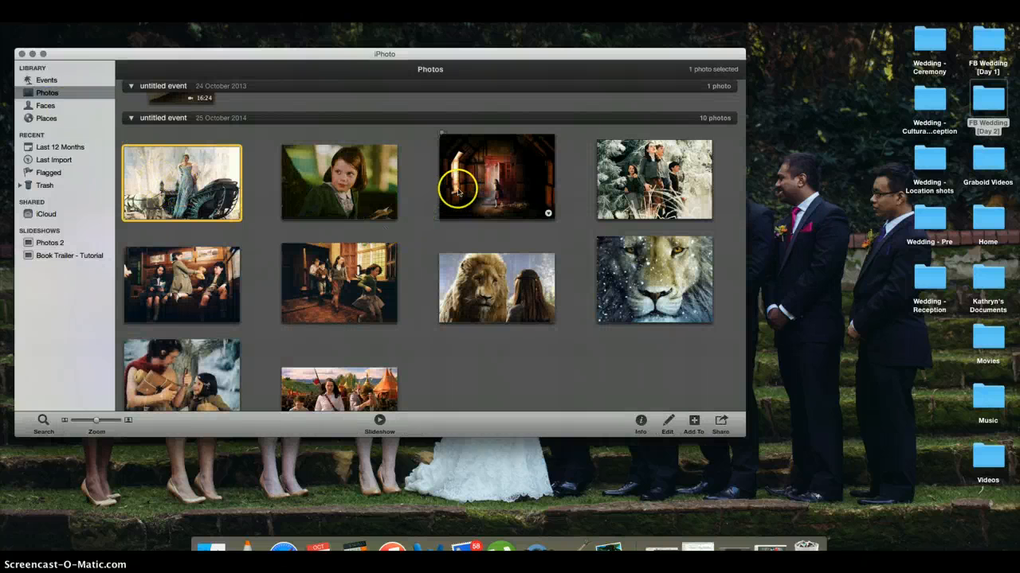
left_click(340, 204)
right_click(490, 194)
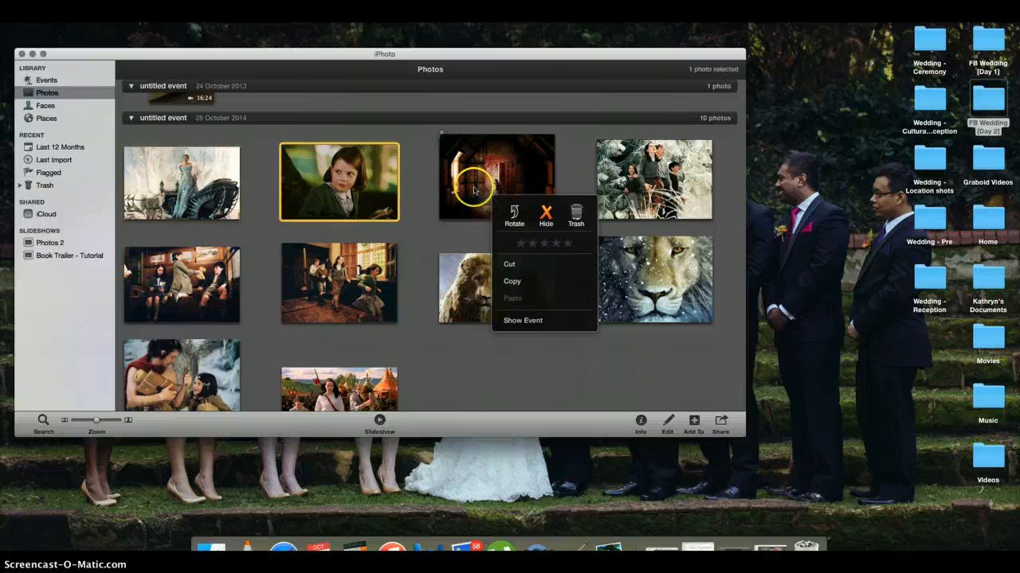
left_click(463, 387)
Select all ten photos of the 25 October 2014 event and add them to the "Book Trailer - Tutorial" slideshow.
left_click(197, 191)
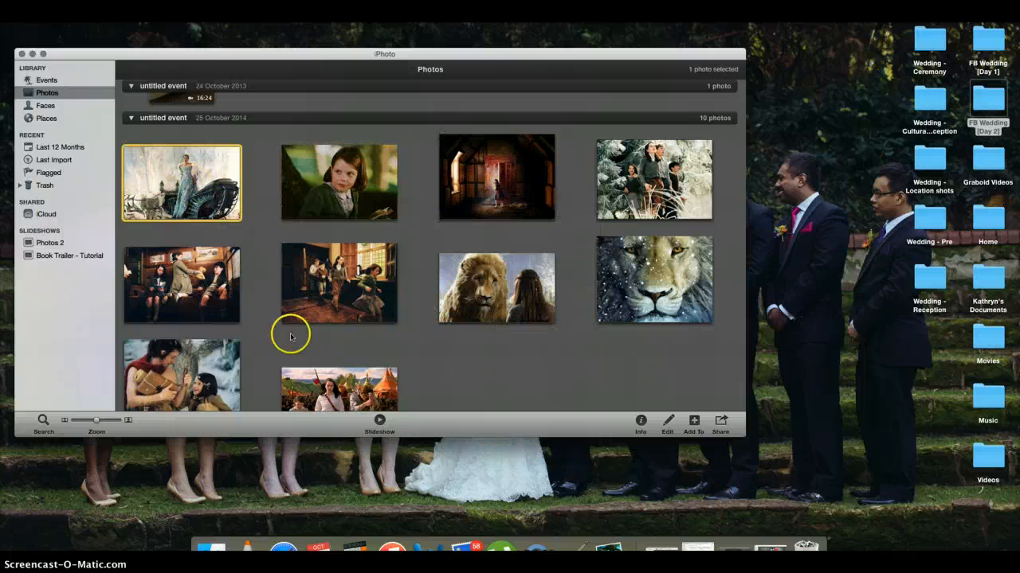
left_click(303, 372, "shift")
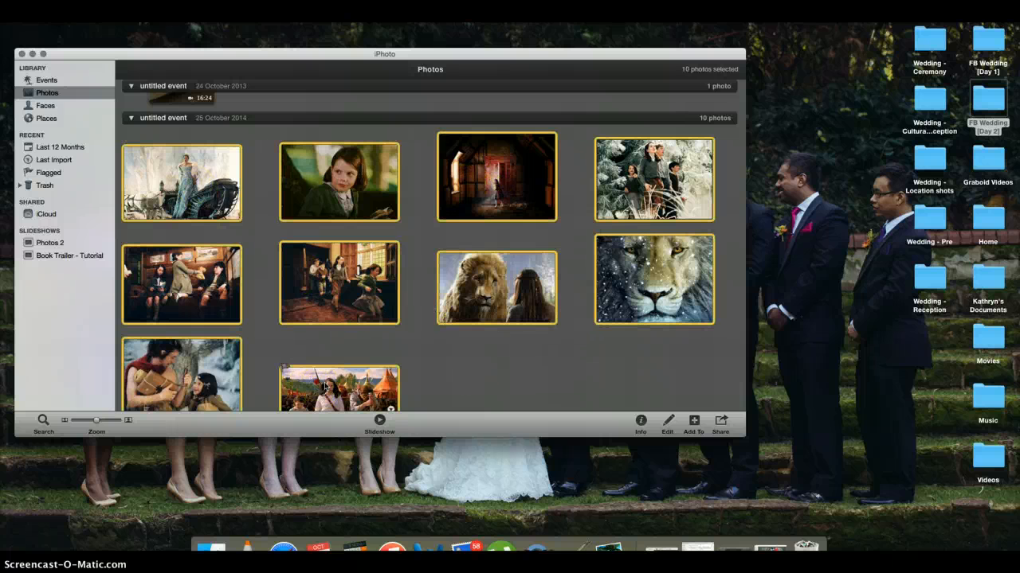
left_click_drag(344, 291, 91, 255)
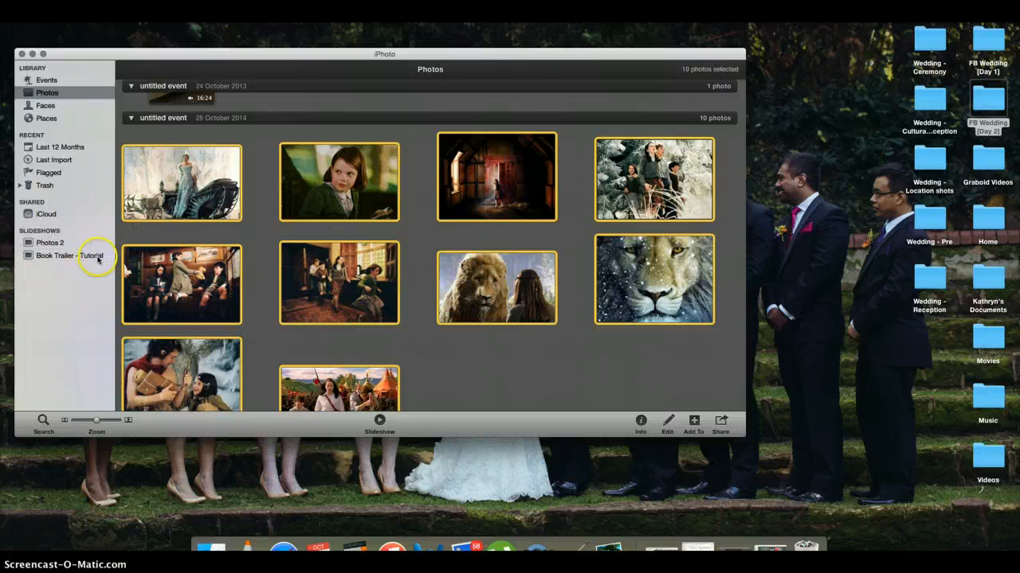
Open the "Book Trailer - Tutorial" slideshow and delete its photo of the girl in the green cardigan.
left_click(83, 256)
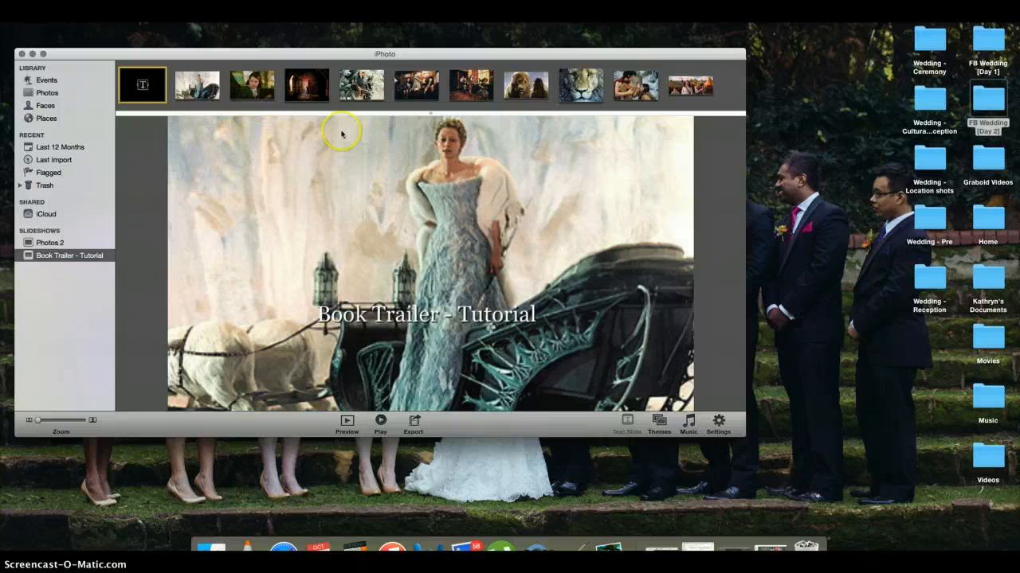
left_click(243, 83)
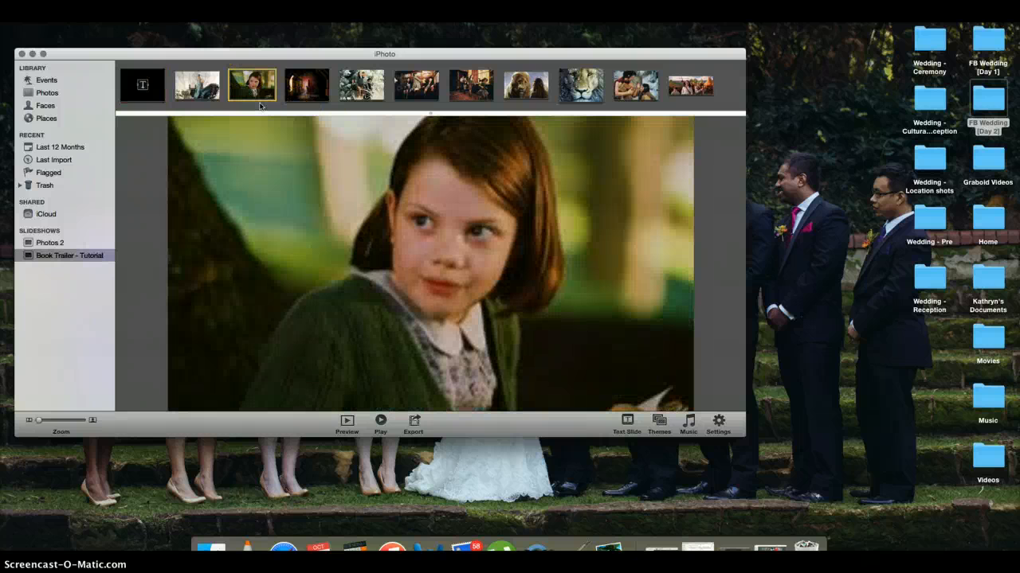
key("Delete")
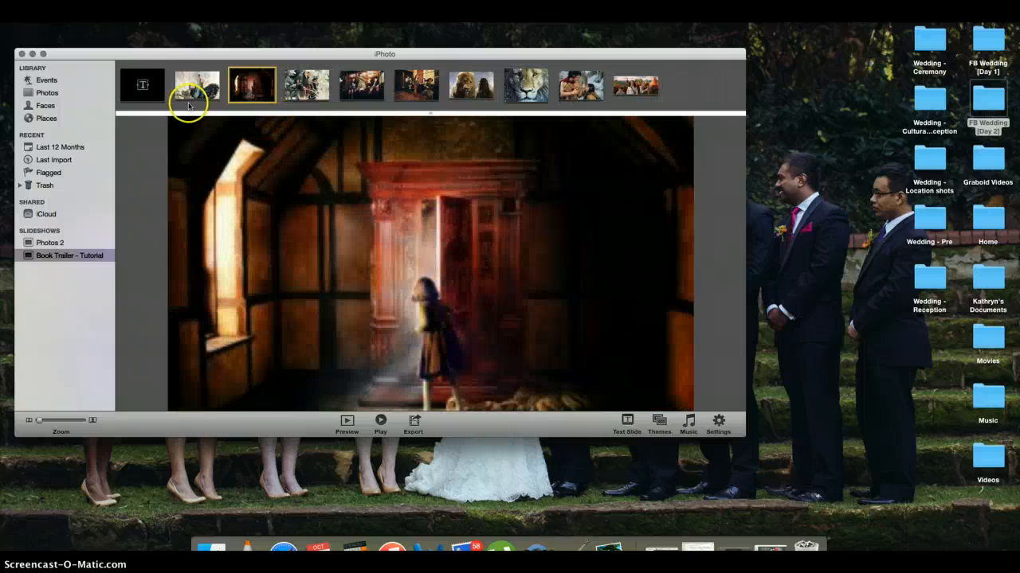
Reorder the slideshow photos so the train children come first, the running children second and the wardrobe third, ahead of the White Witch.
left_click(142, 84)
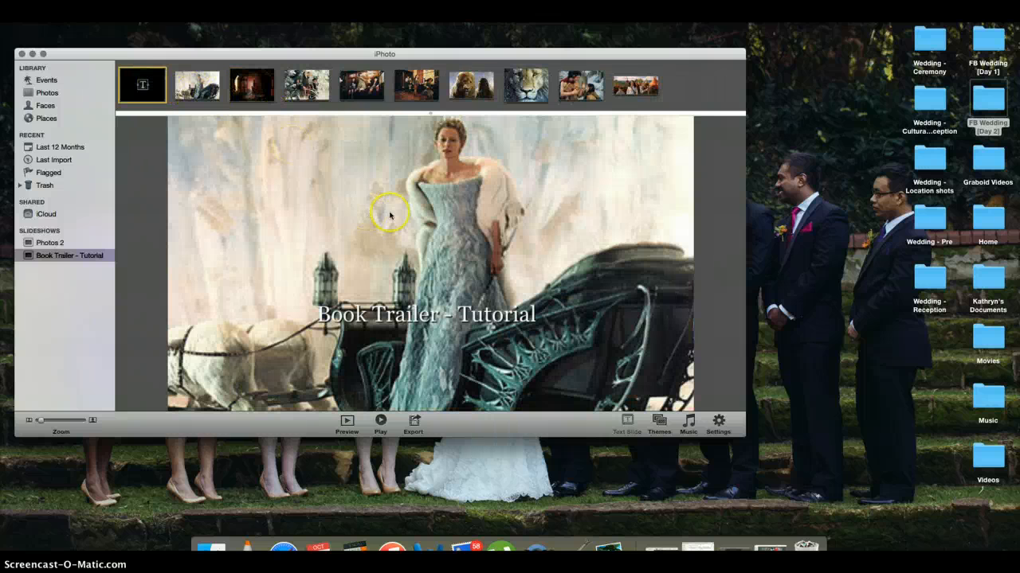
left_click_drag(307, 84, 253, 86)
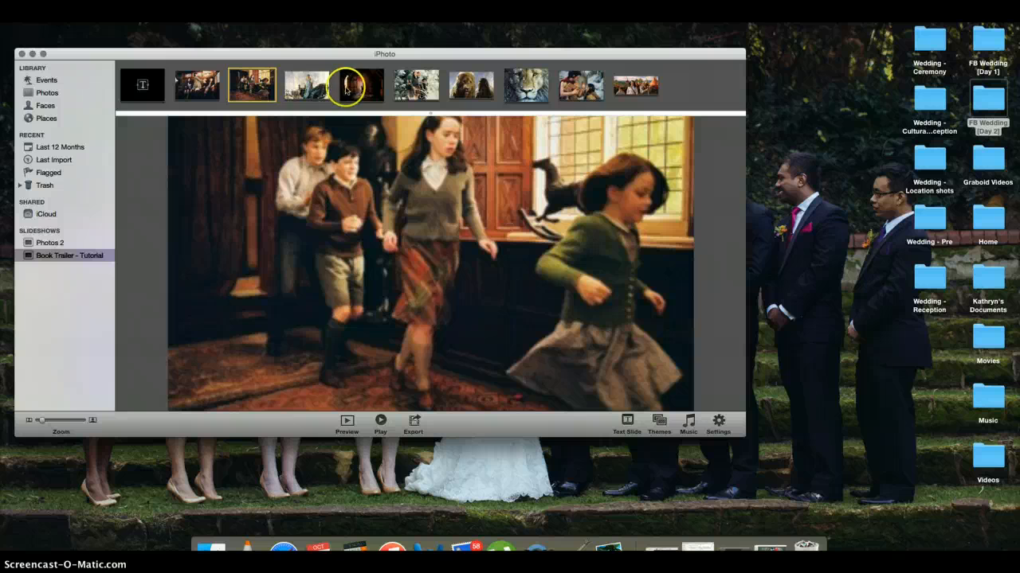
left_click_drag(348, 89, 307, 86)
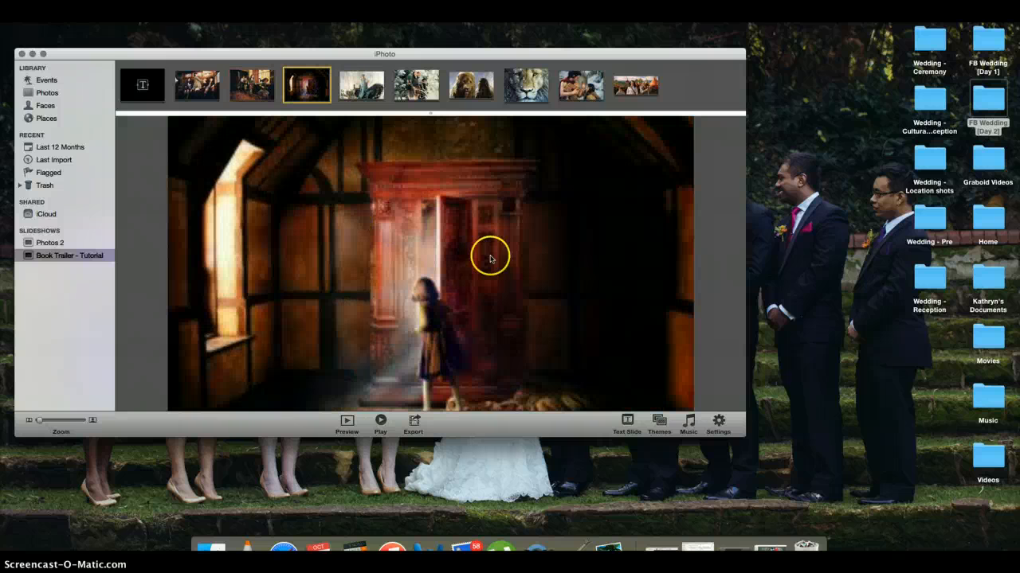
Open the title text of the opening text slide for editing.
left_click(137, 85)
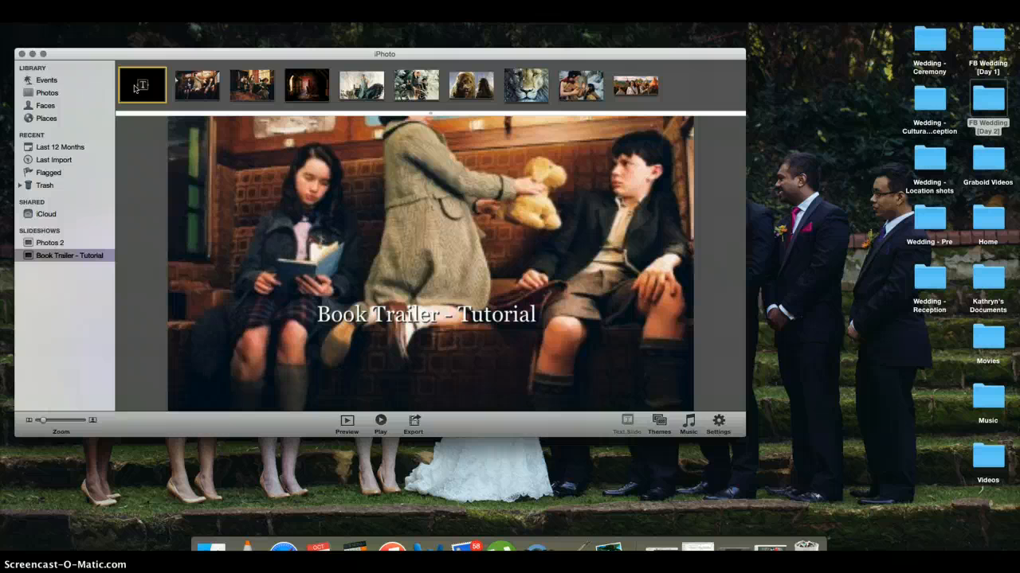
left_click(442, 319)
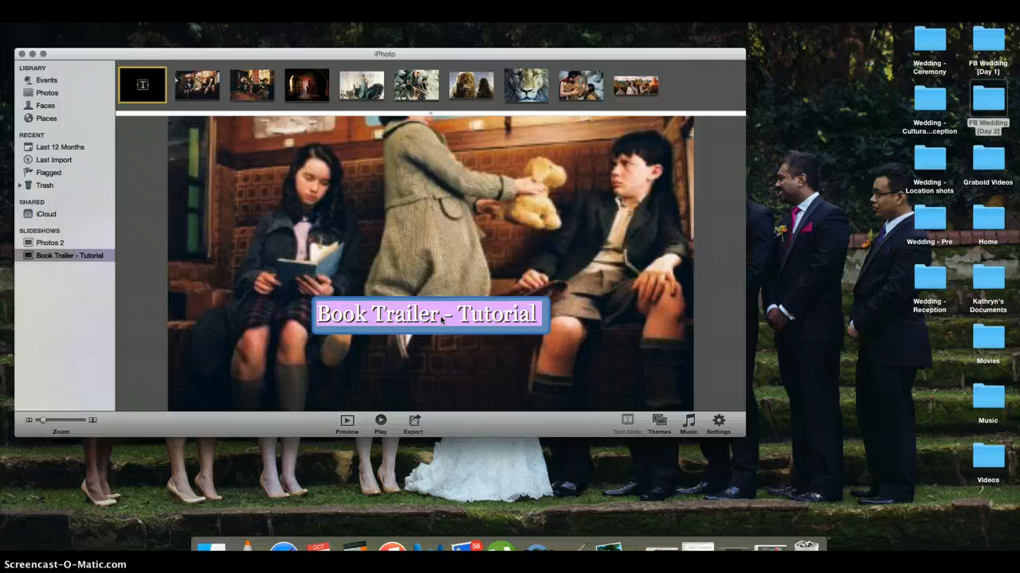
type("The P")
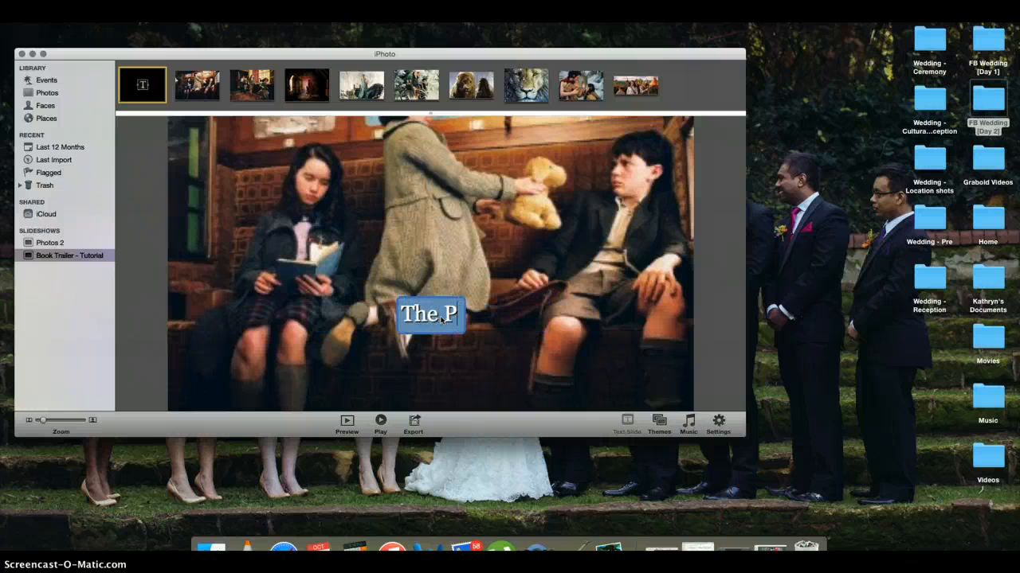
type("even")
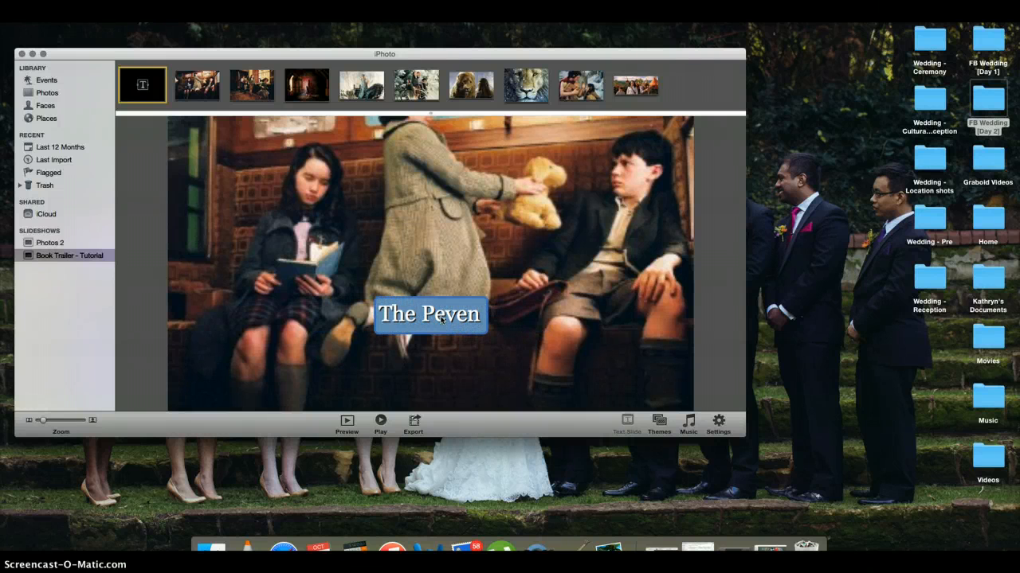
type("sies")
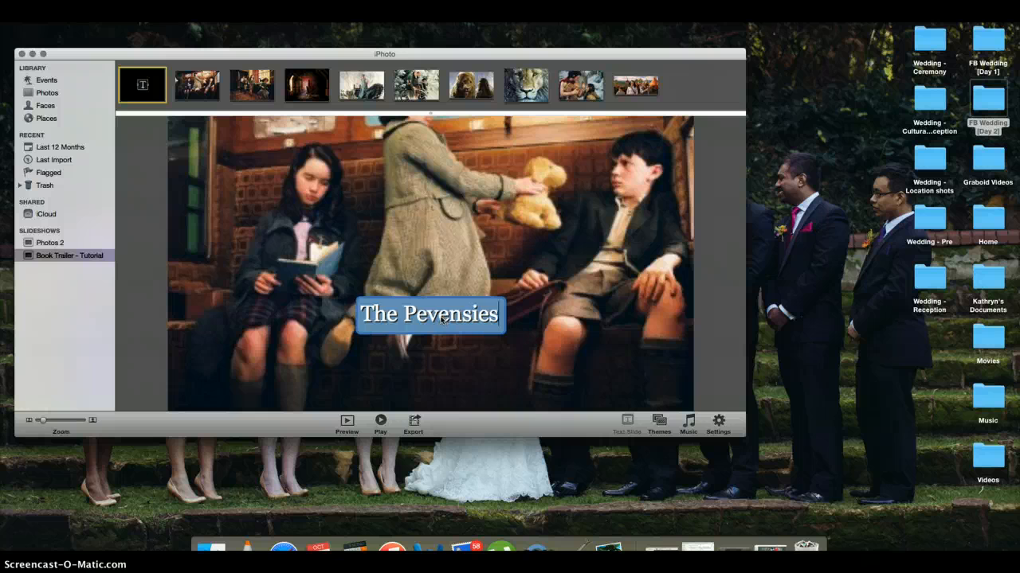
key("BackSpace")
key("BackSpace")
key("BackSpace")
key("BackSpace")
key("BackSpace")
key("BackSpace")
key("BackSpace")
key("BackSpace")
key("BackSpace")
key("BackSpace")
key("BackSpace")
key("BackSpace")
key("BackSpace")
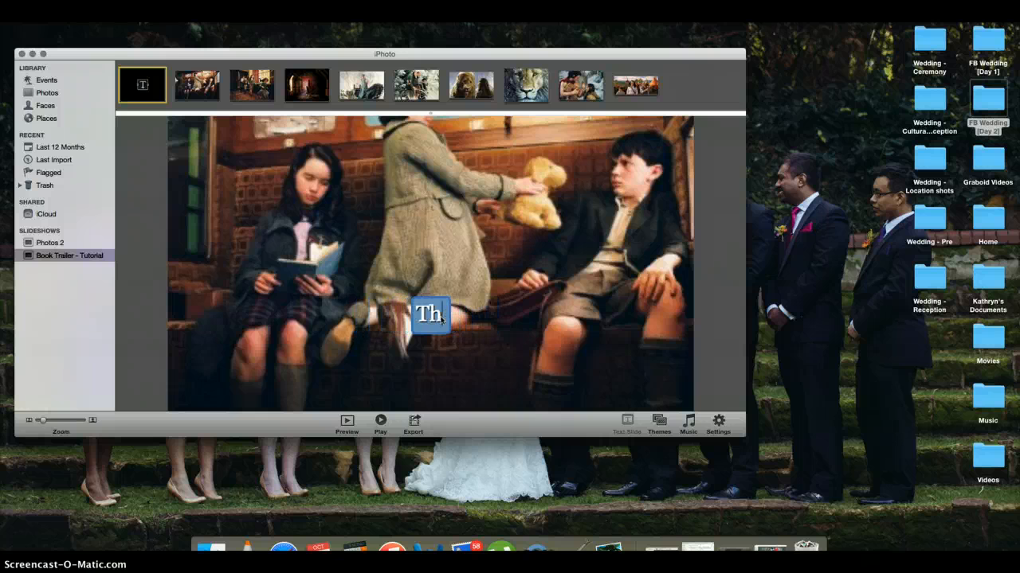
Enter "Escaping to the countryside..." as the opening slide's title and check it against the plain train photo.
type("Esca")
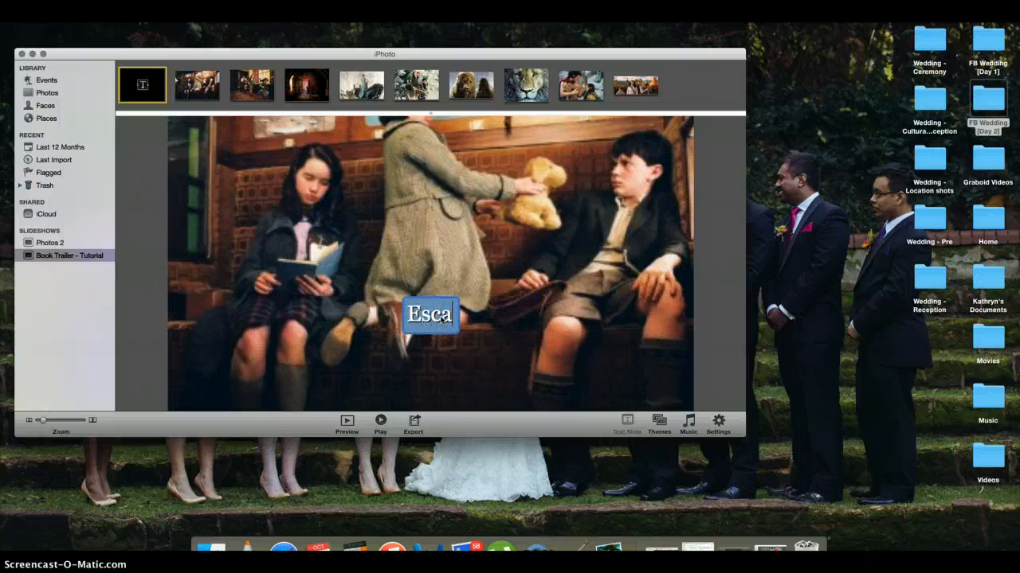
type("ping to the")
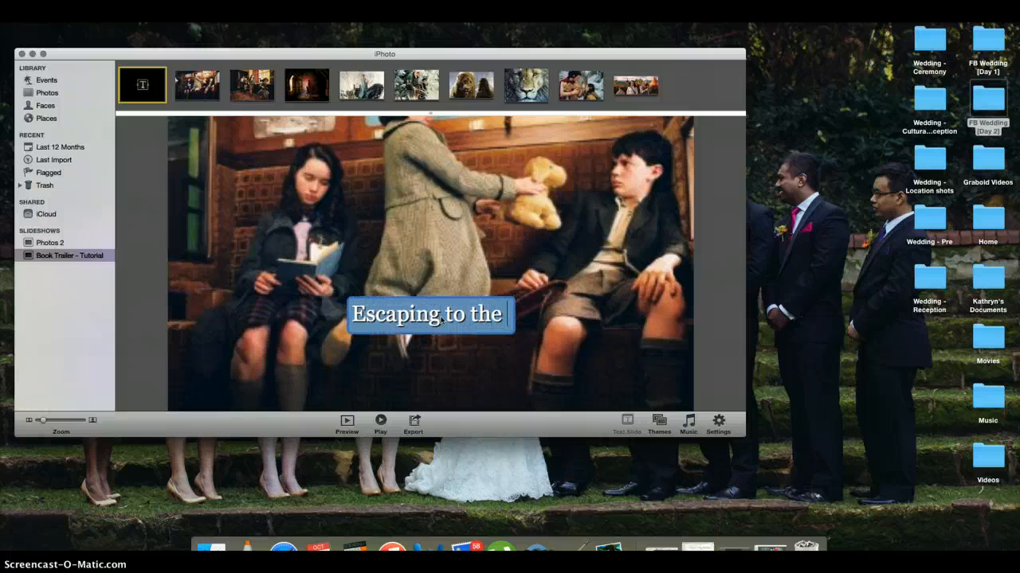
type(" countr")
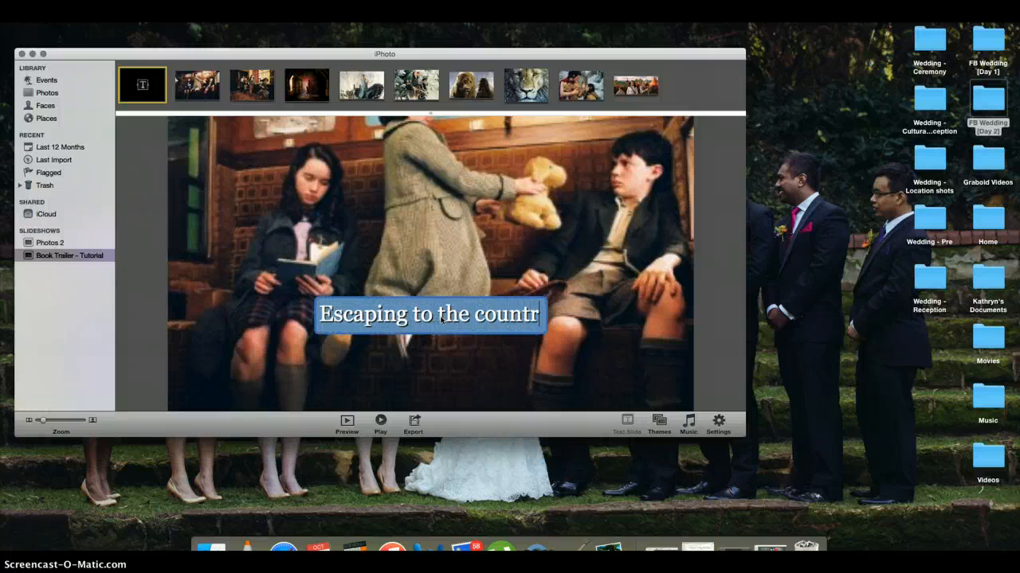
type("yside")
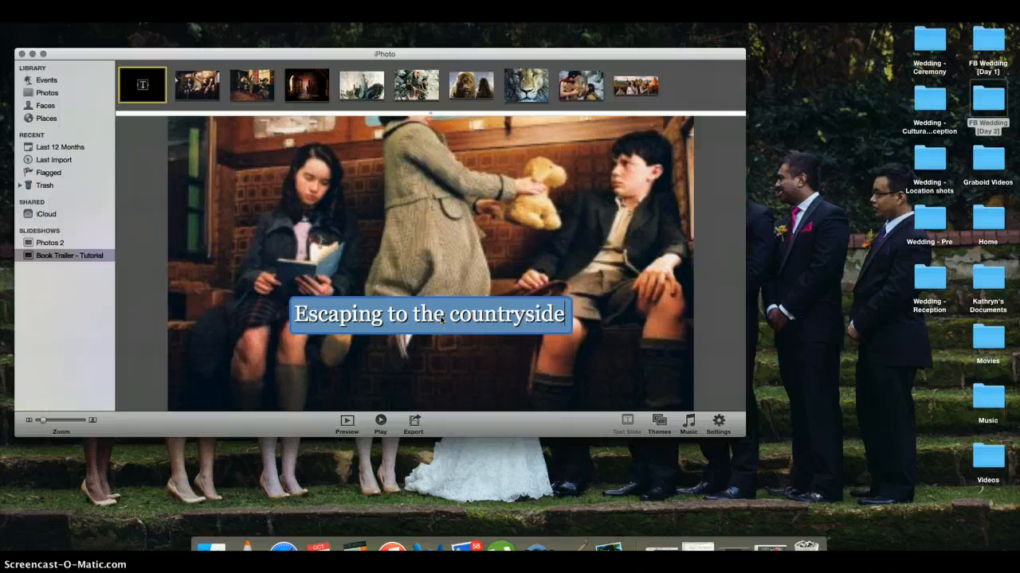
type("...")
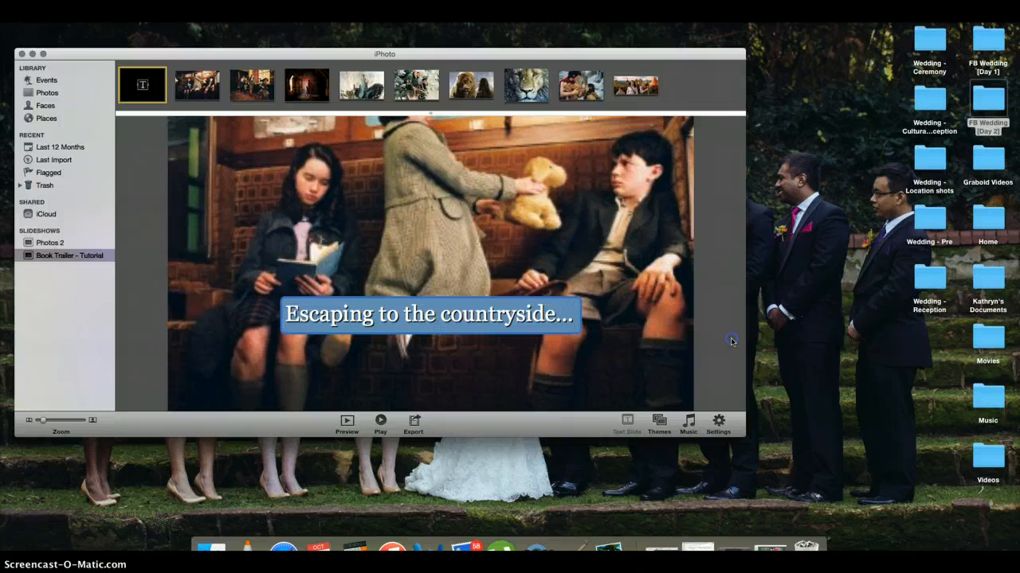
left_click(176, 87)
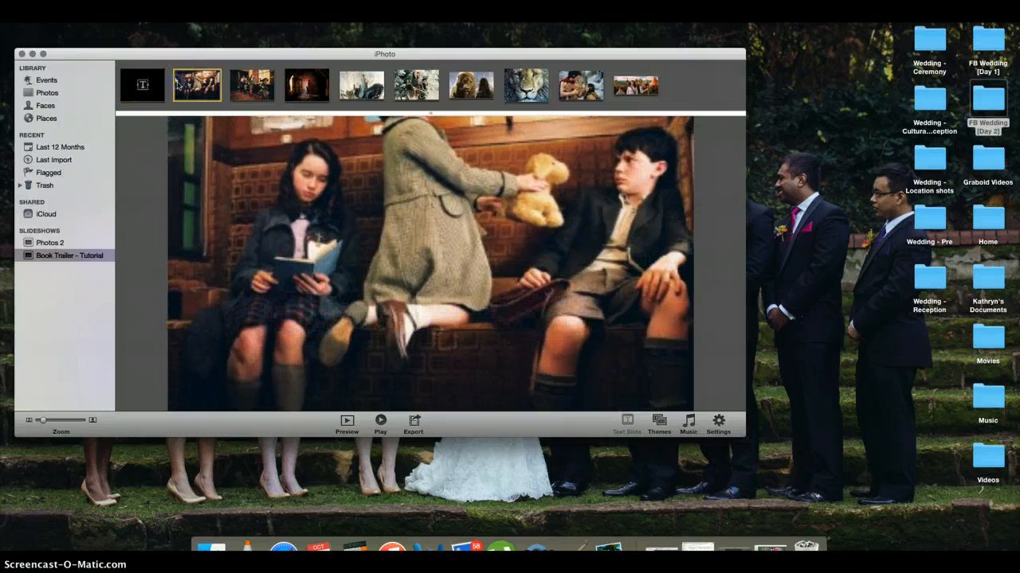
left_click(151, 88)
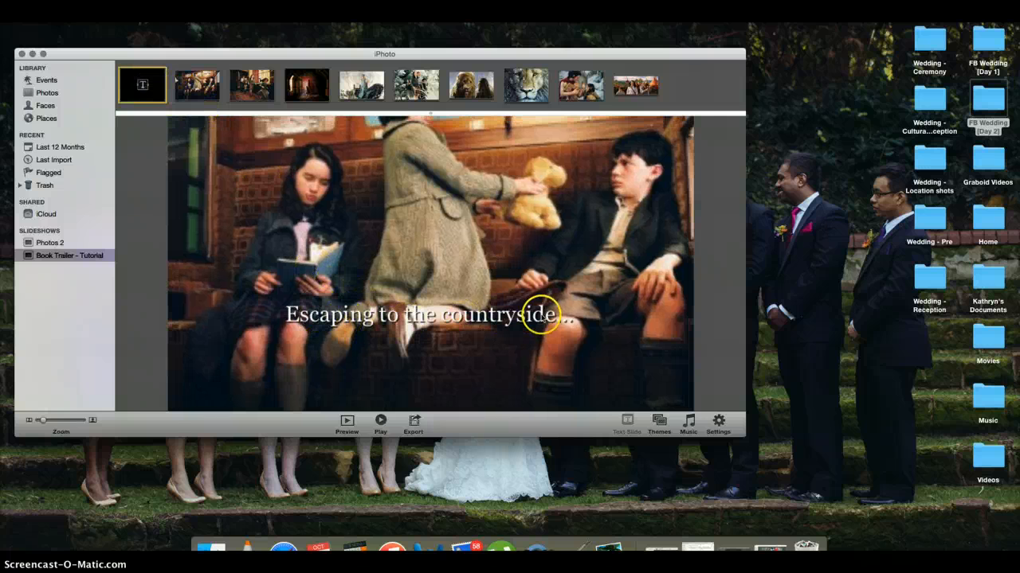
Insert a text slide for the photo of the running children, keep its placeholder subtitle, and return to the opening title slide.
left_click(231, 89)
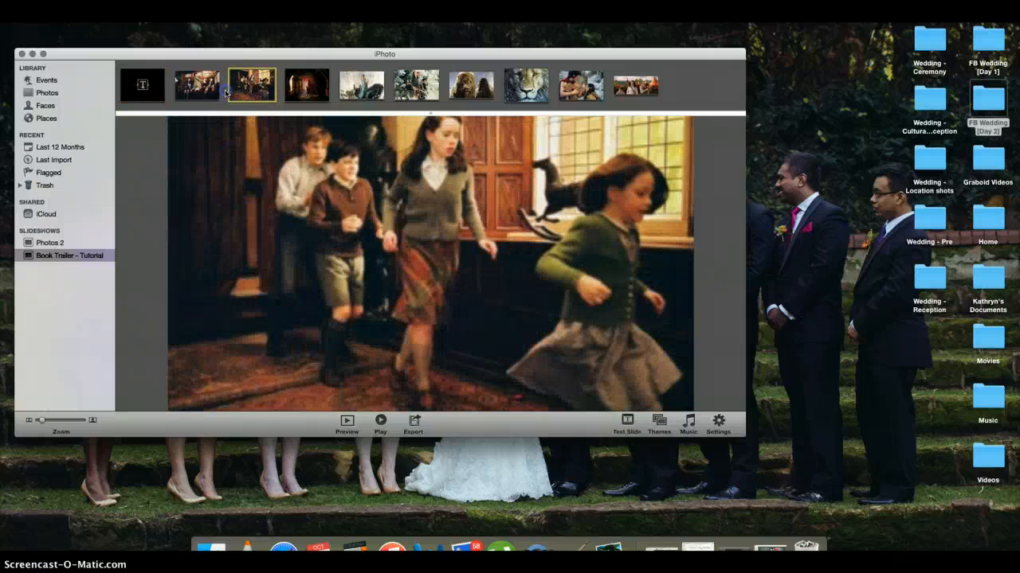
left_click(627, 421)
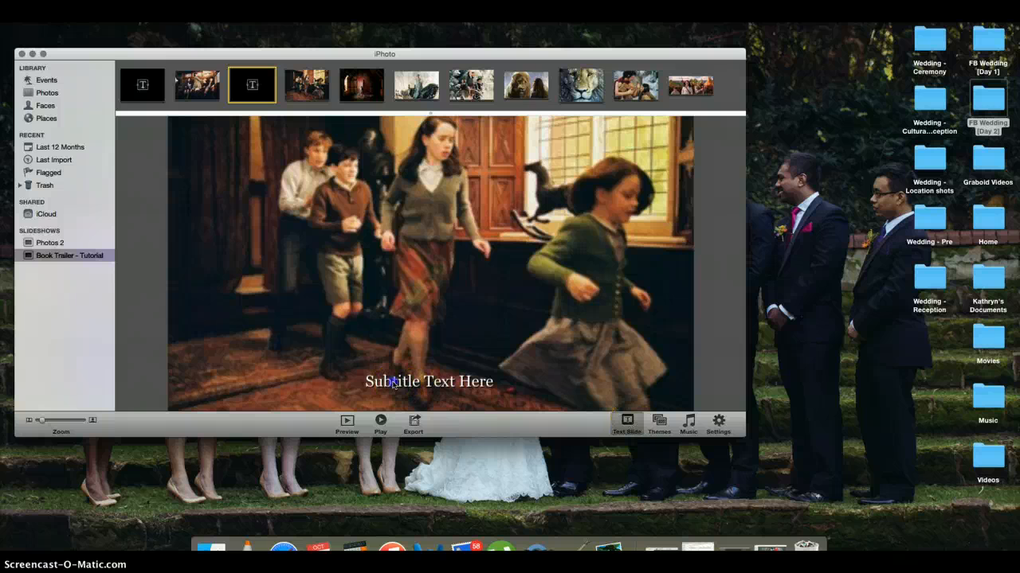
left_click(393, 383)
left_click(134, 85)
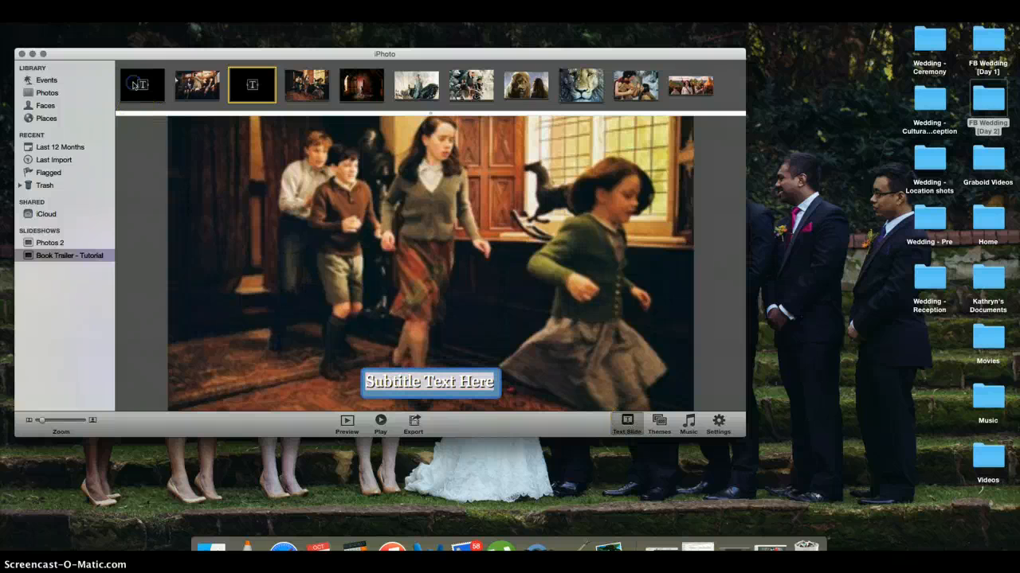
left_click(154, 85)
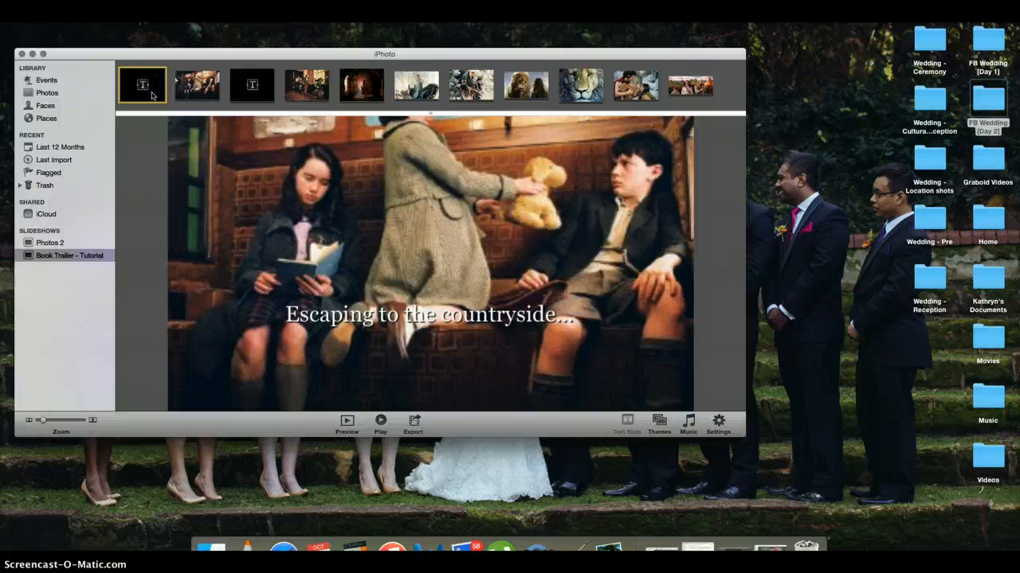
Set music to play during the slideshow with iTunes as its source.
left_click(689, 427)
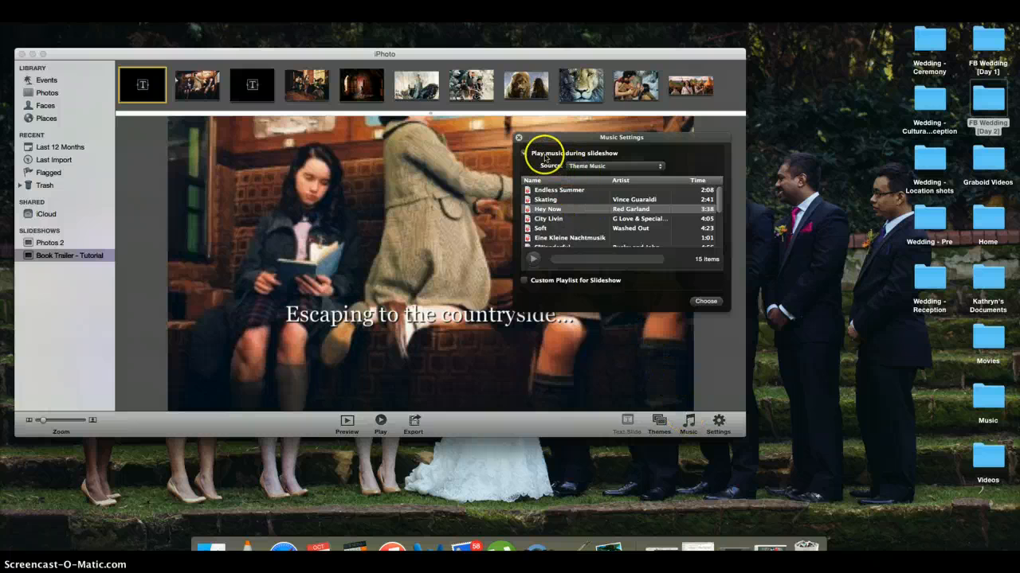
left_click(538, 157)
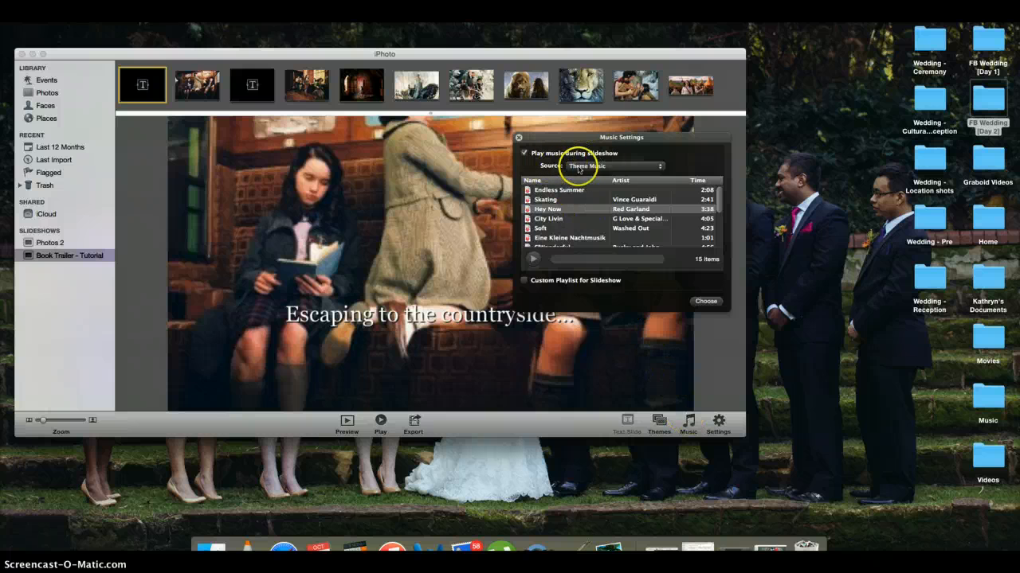
left_click(579, 167)
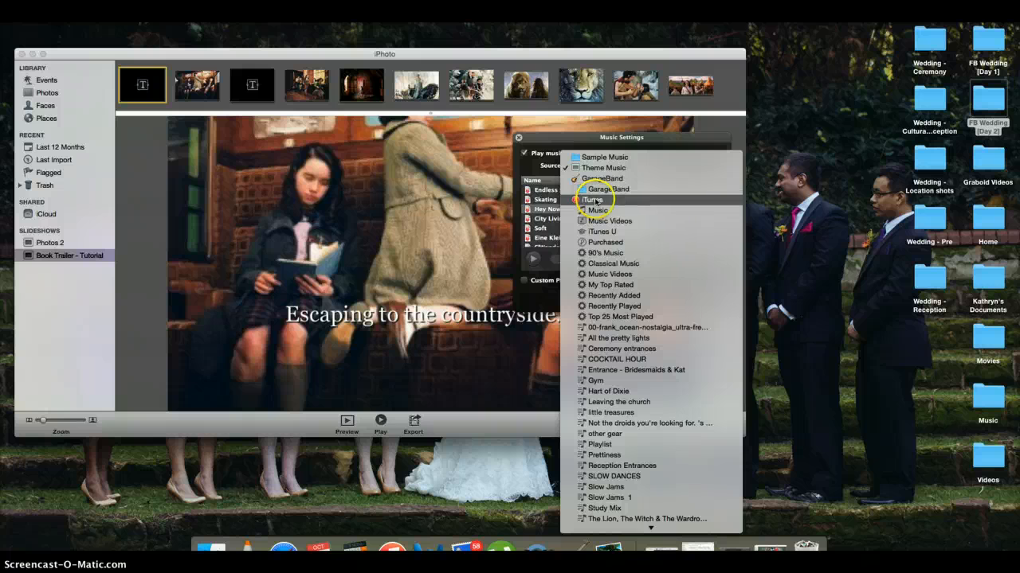
left_click(595, 200)
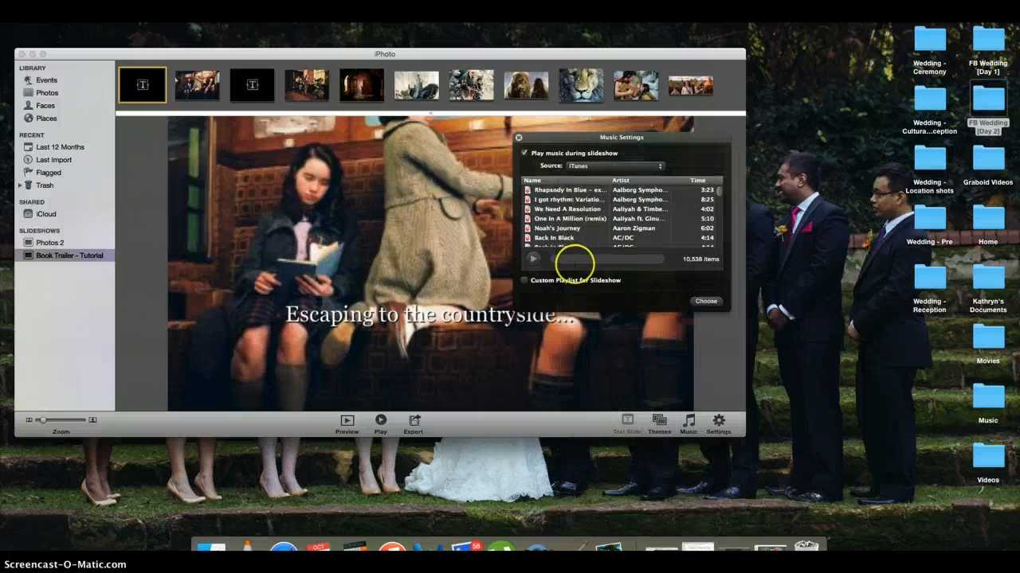
Search the iTunes music by the narrator's first name and choose the 0:19 book trailer recording as the slideshow music.
left_click(574, 259)
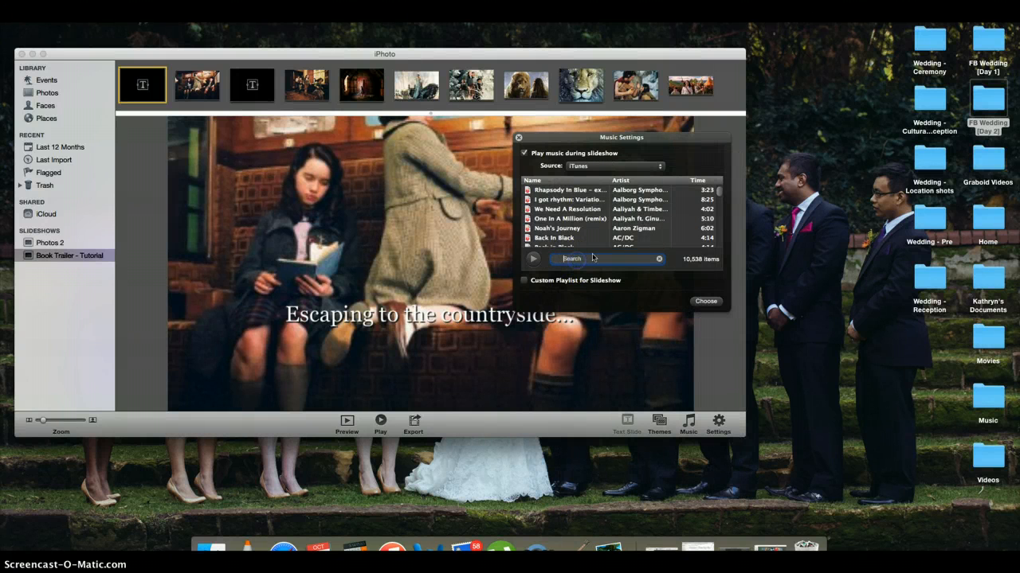
type("kathryn")
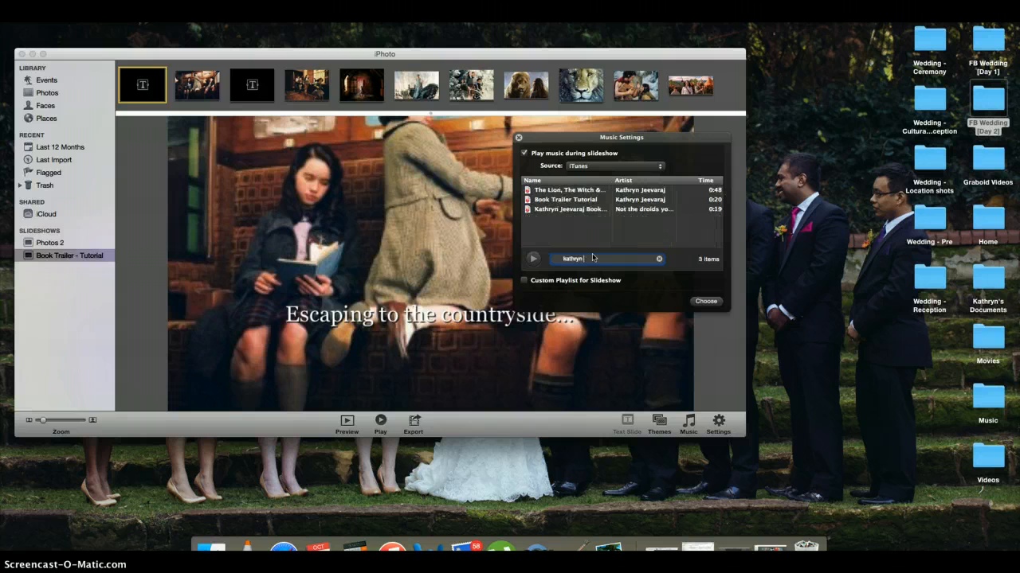
left_click(570, 210)
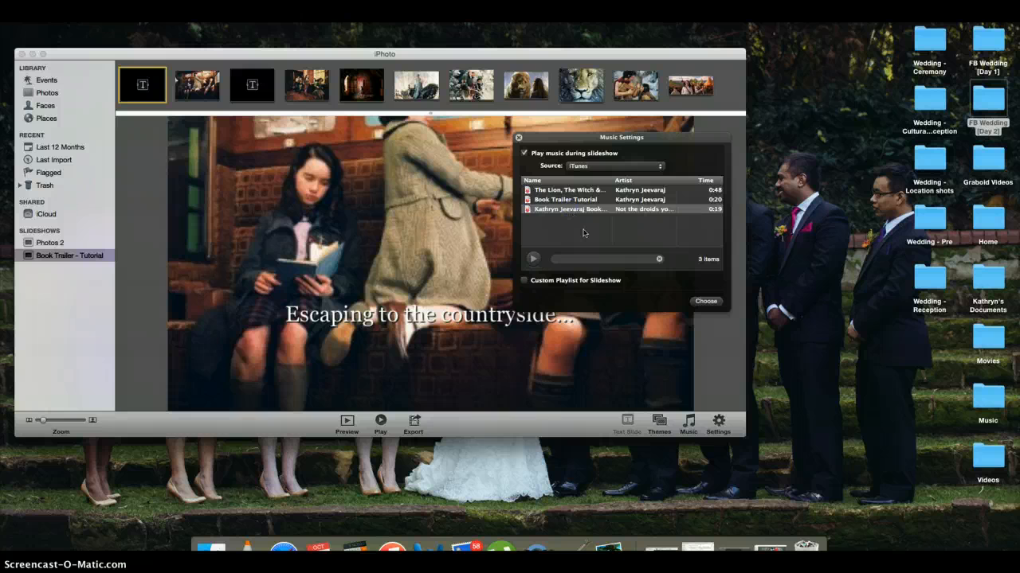
left_click(706, 302)
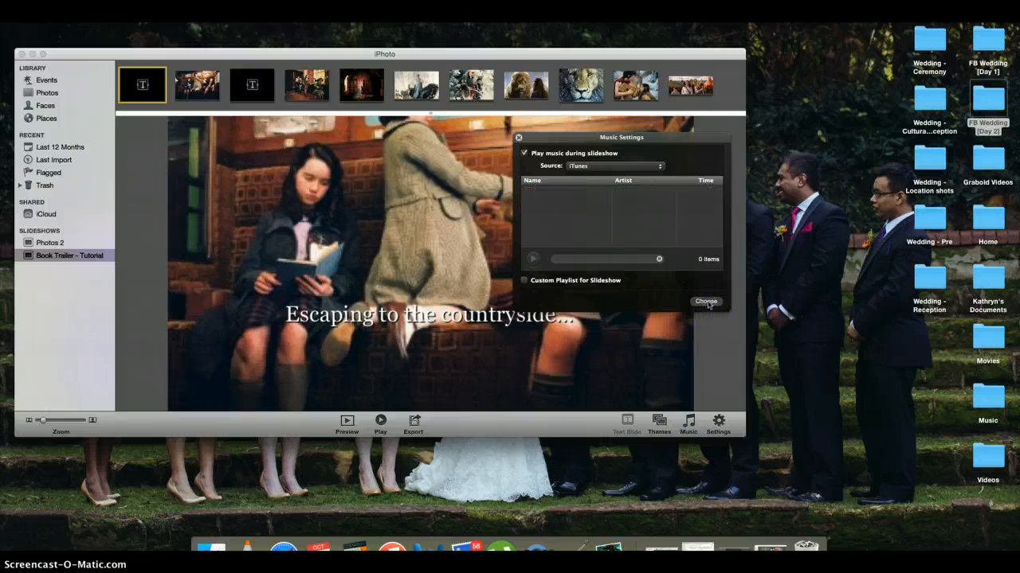
left_click(707, 302)
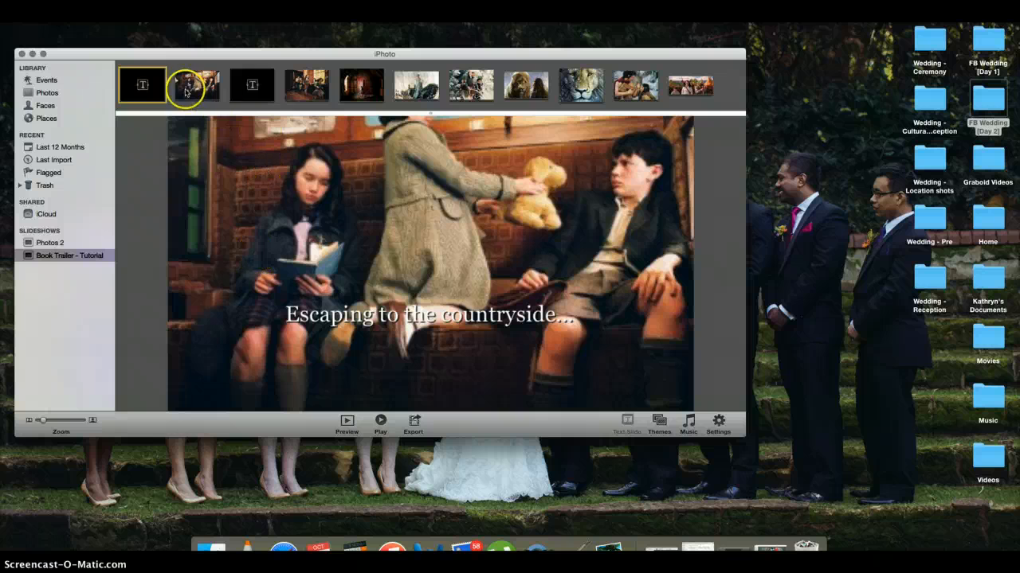
Play the slideshow full screen to review it, and exit playback during the wardrobe photo.
left_click(381, 425)
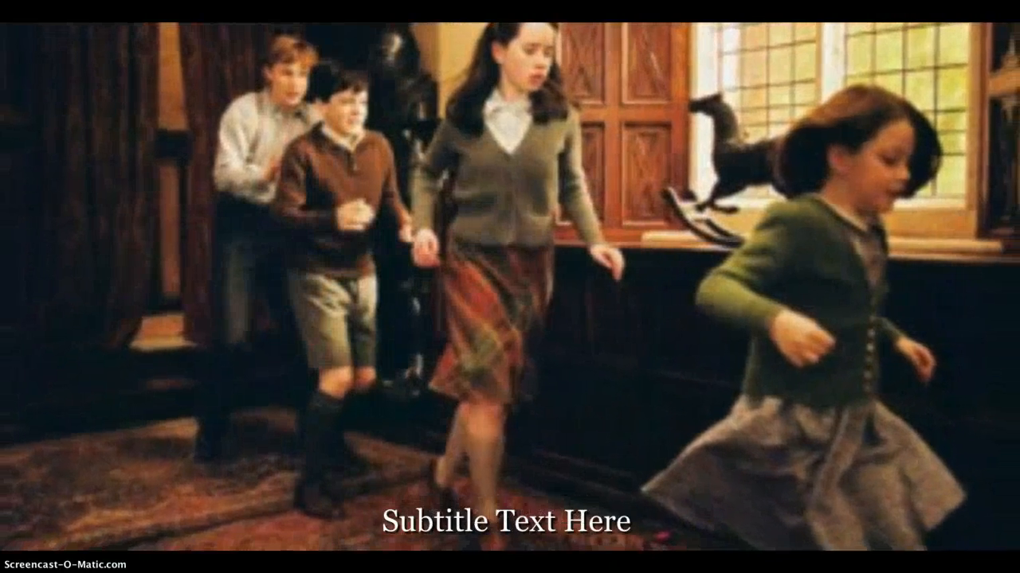
mouse_move(568, 551)
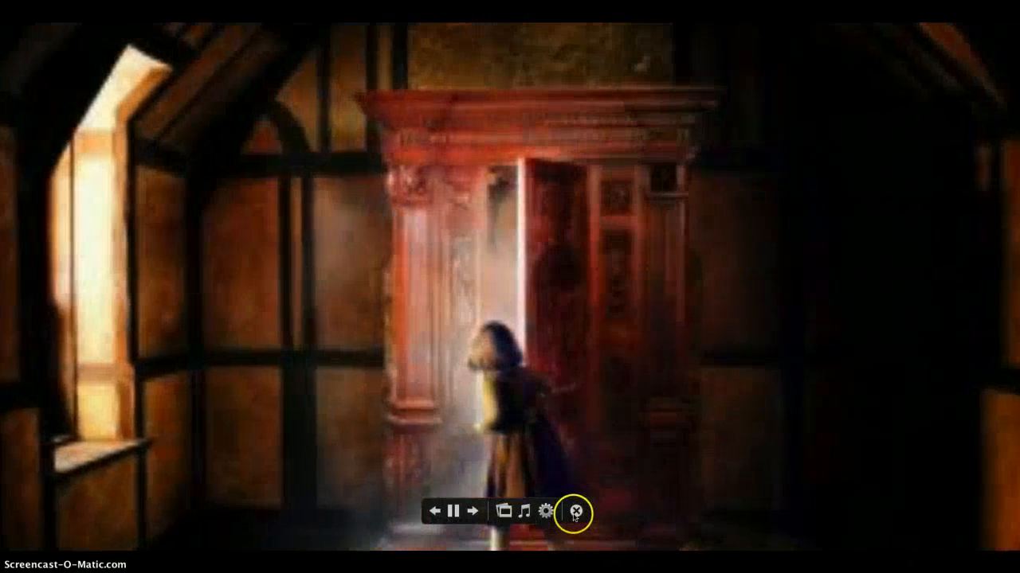
left_click(557, 443)
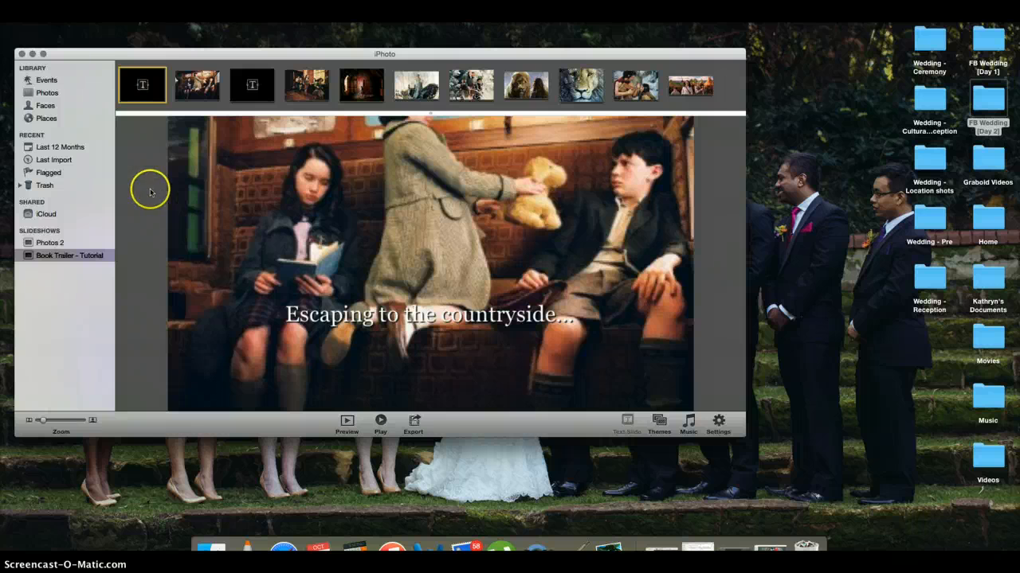
Give the train carriage photo its own slide duration of 4.5 seconds in the slideshow settings.
left_click(718, 421)
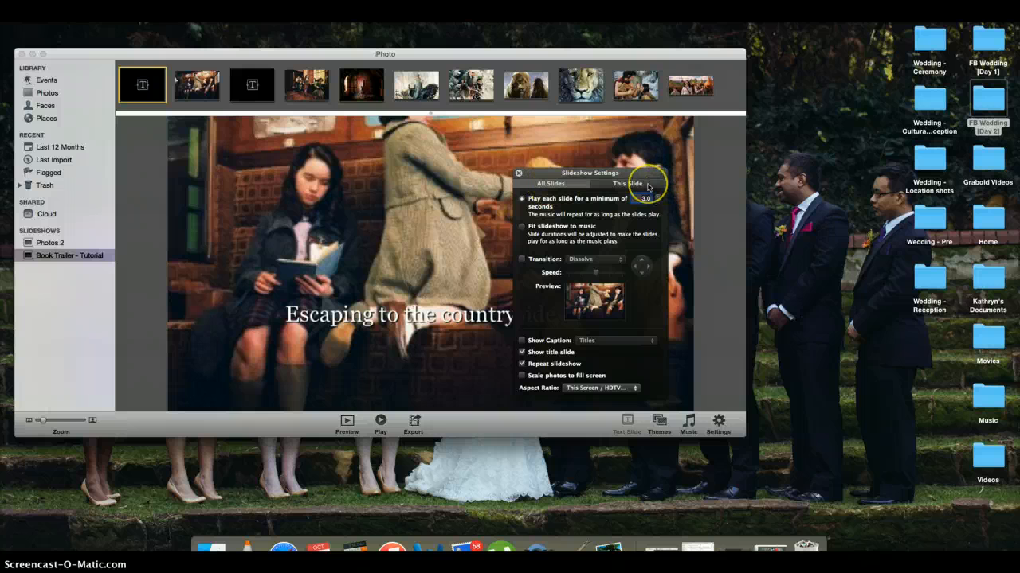
left_click(647, 186)
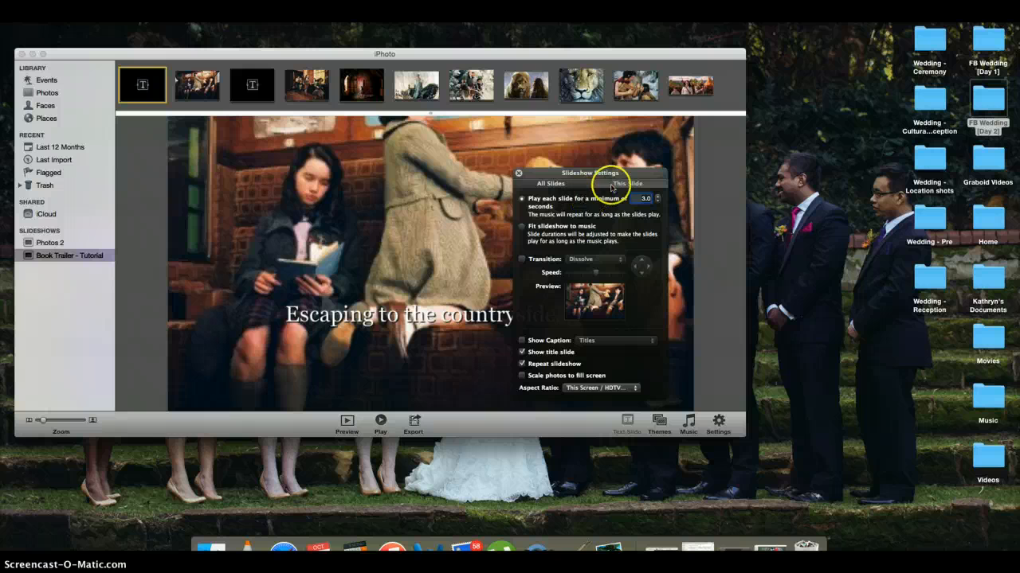
left_click(612, 184)
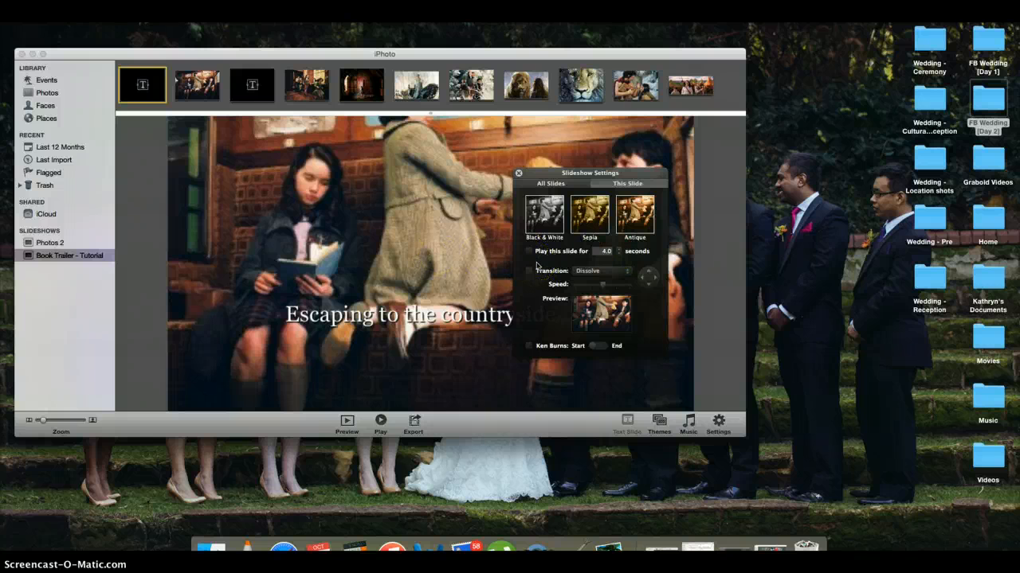
left_click(528, 252)
left_click(619, 254)
left_click(718, 379)
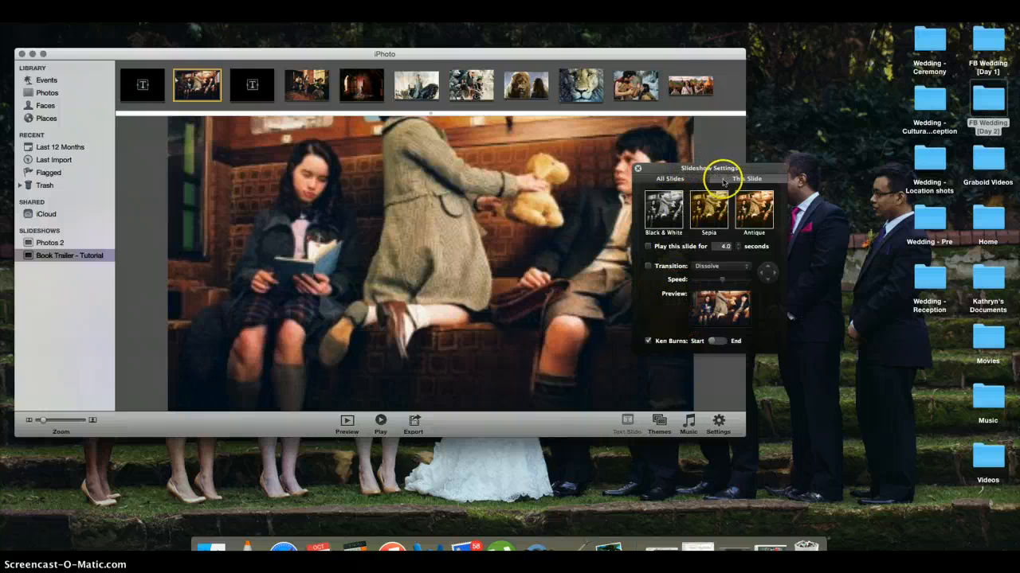
left_click(648, 246)
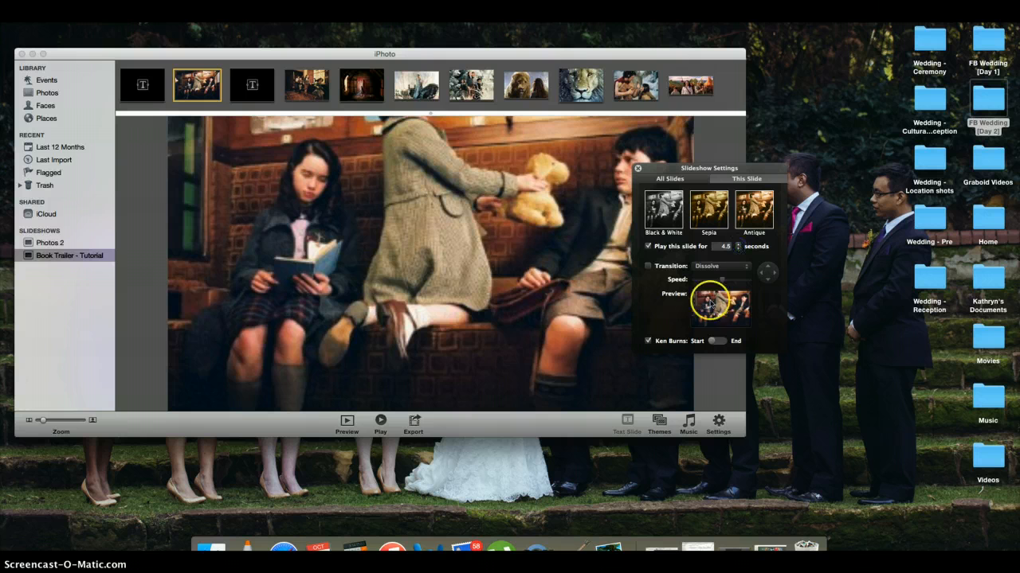
Enable a Dissolve transition for the train carriage photo, turn off its Ken Burns effect, and close the slideshow settings.
left_click(648, 266)
left_click(705, 266)
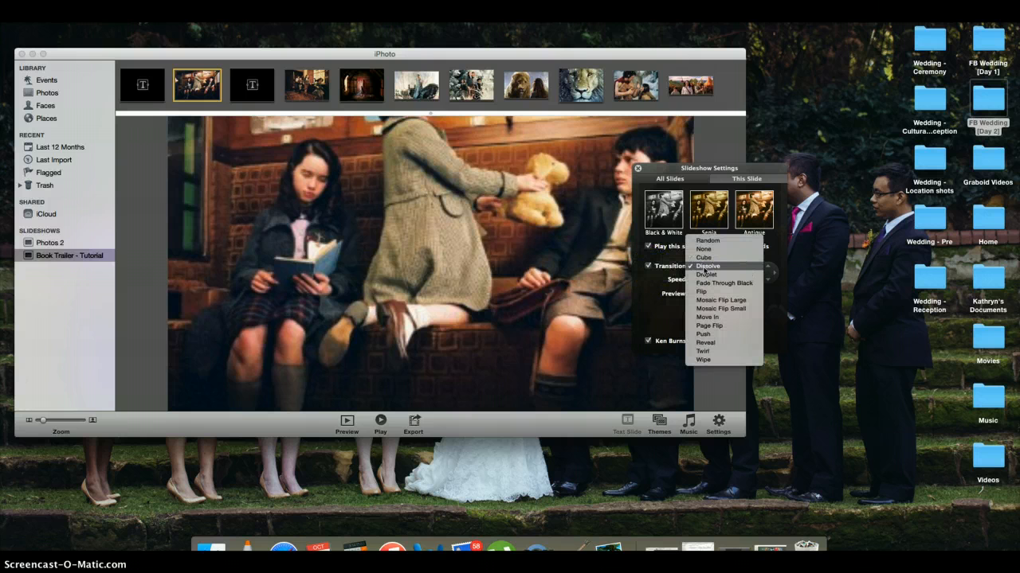
left_click(704, 267)
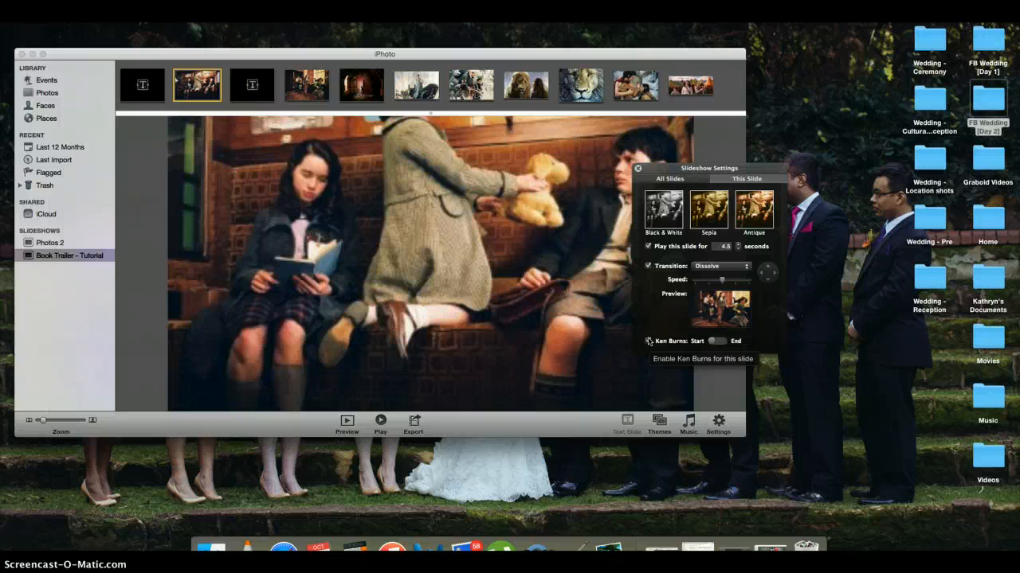
left_click(648, 341)
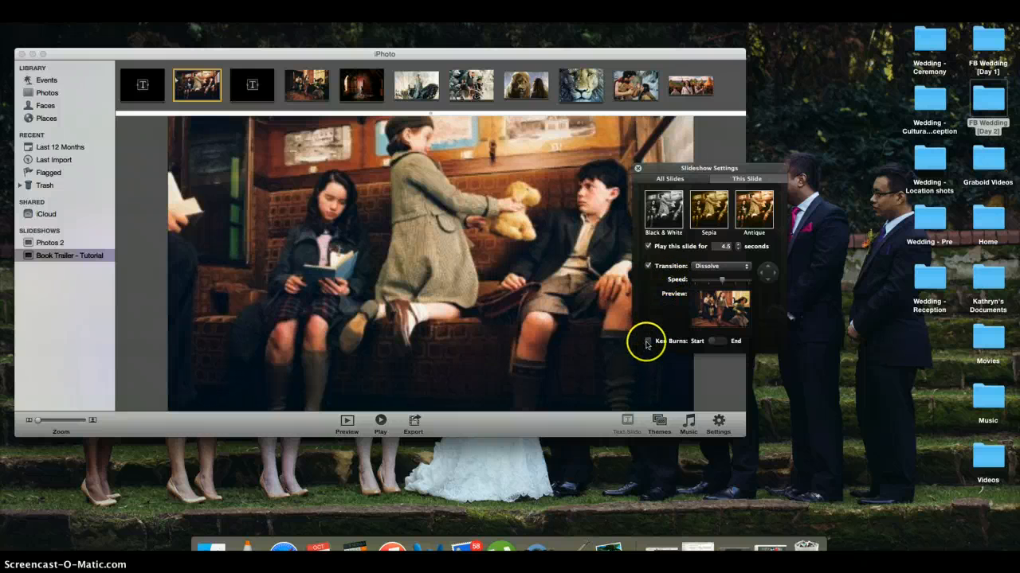
left_click(638, 170)
Play the slideshow full screen from the opening title slide to review the changes, and exit playback.
left_click(139, 86)
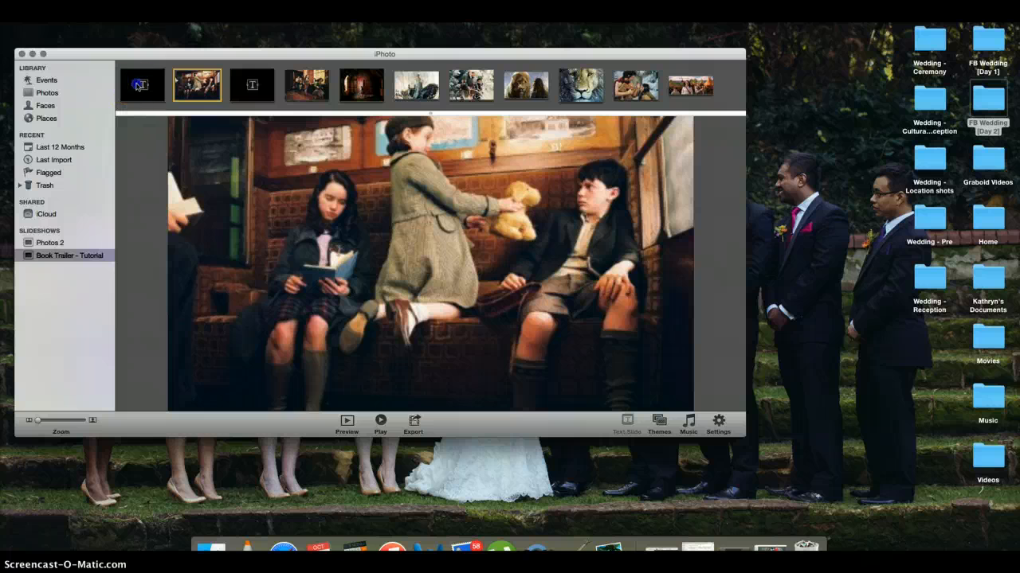
left_click(380, 420)
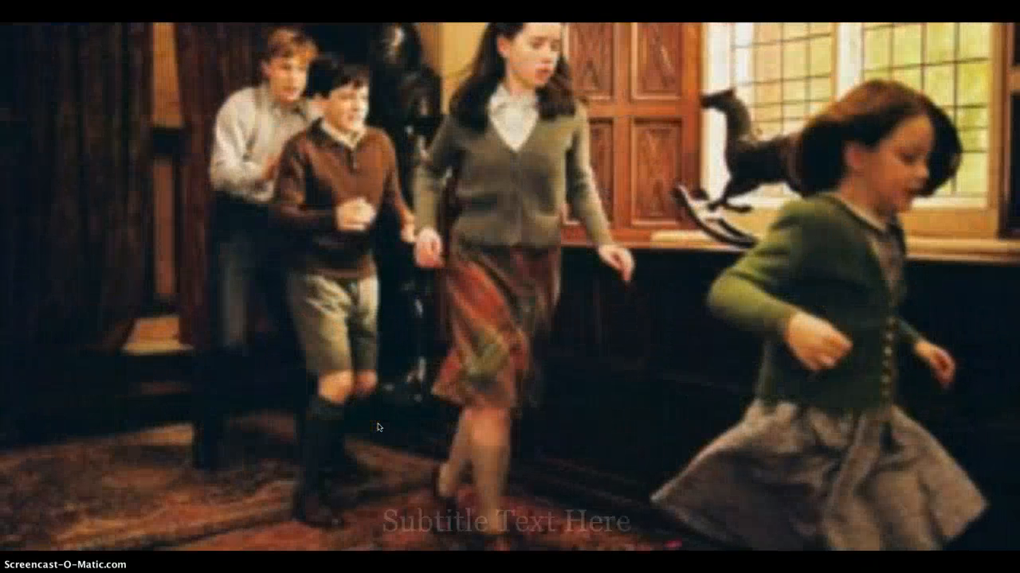
mouse_move(542, 494)
left_click(575, 512)
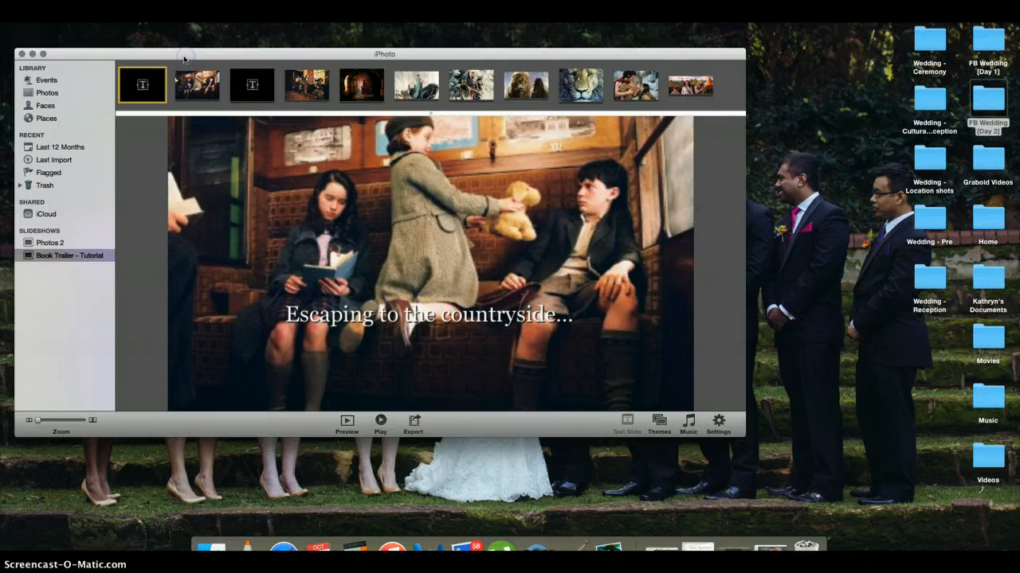
Set up a slideshow export in Standard Definition (480p) format, keeping the automatic sending to iTunes enabled.
left_click(66, 13)
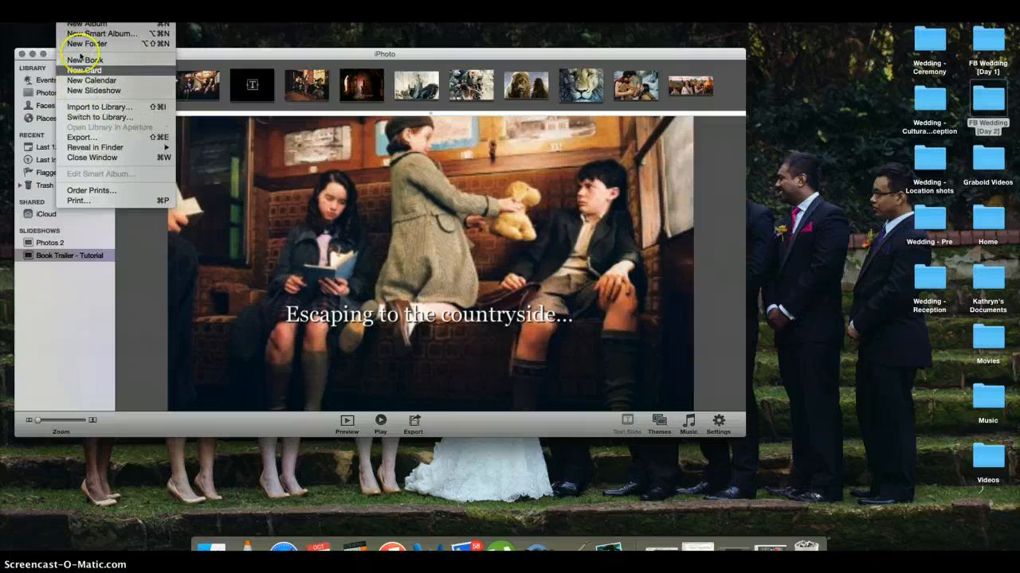
left_click(81, 138)
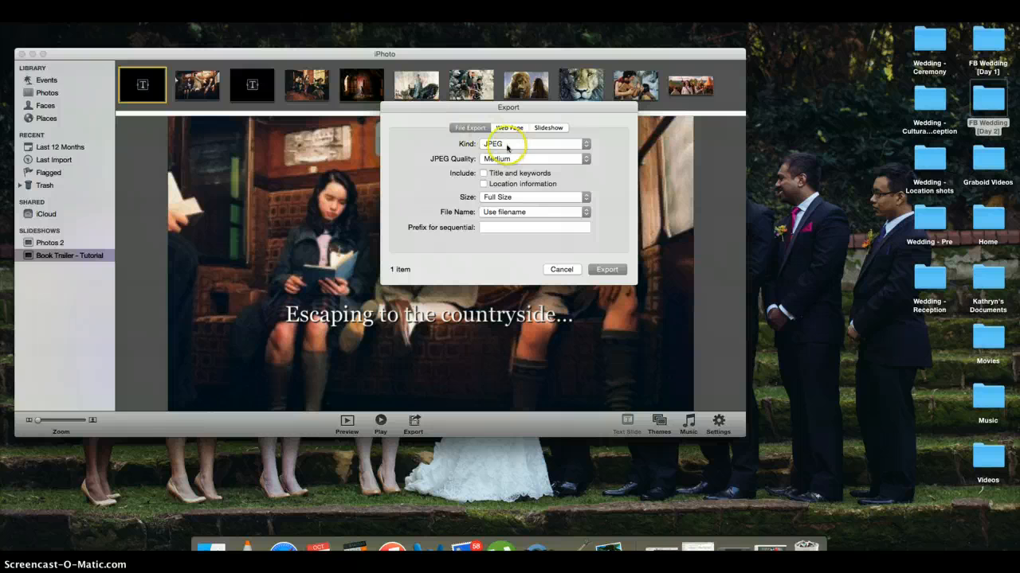
left_click(548, 128)
left_click(514, 156)
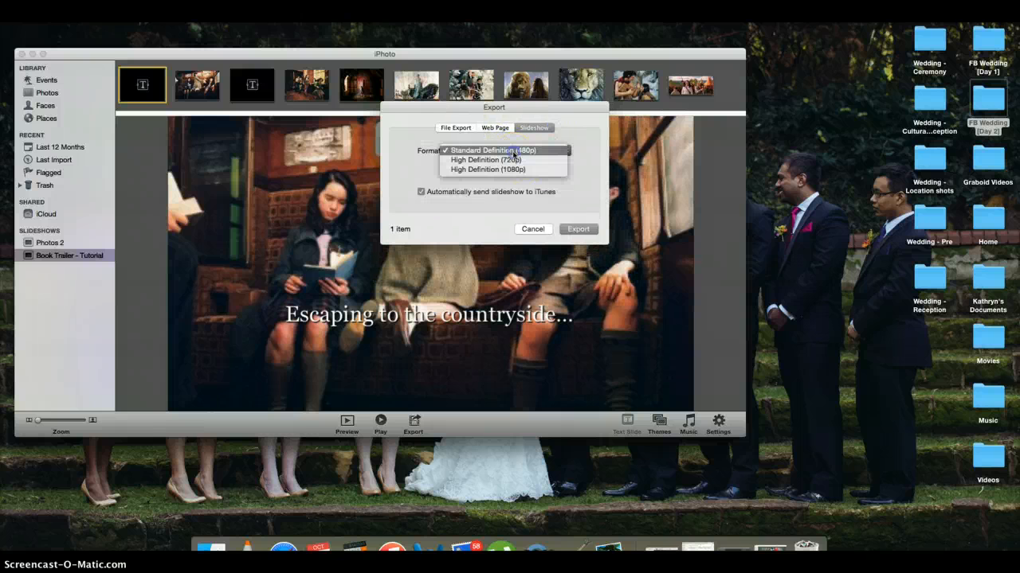
left_click(597, 154)
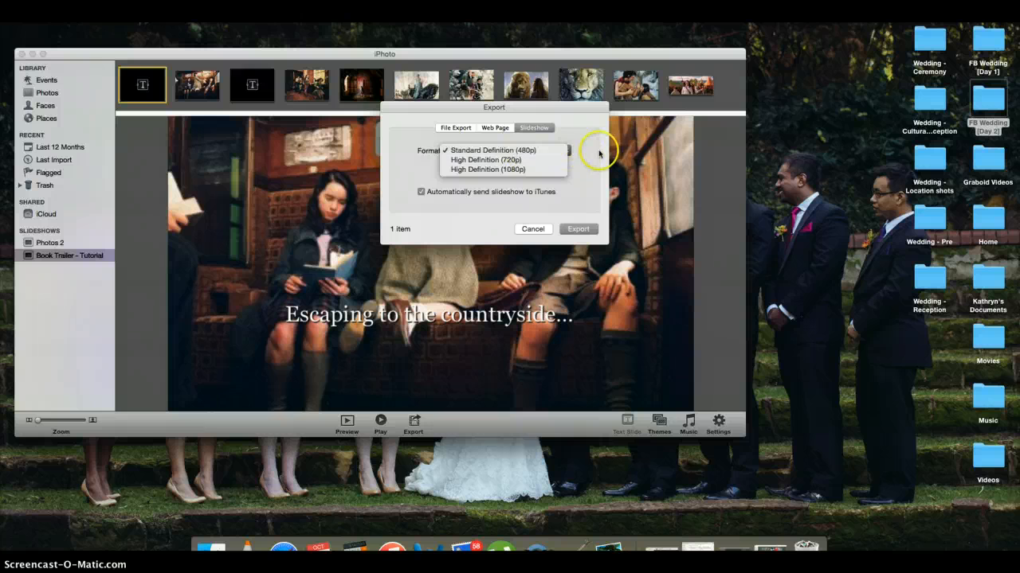
Export the slideshow with the Desktop as its save location.
left_click(579, 230)
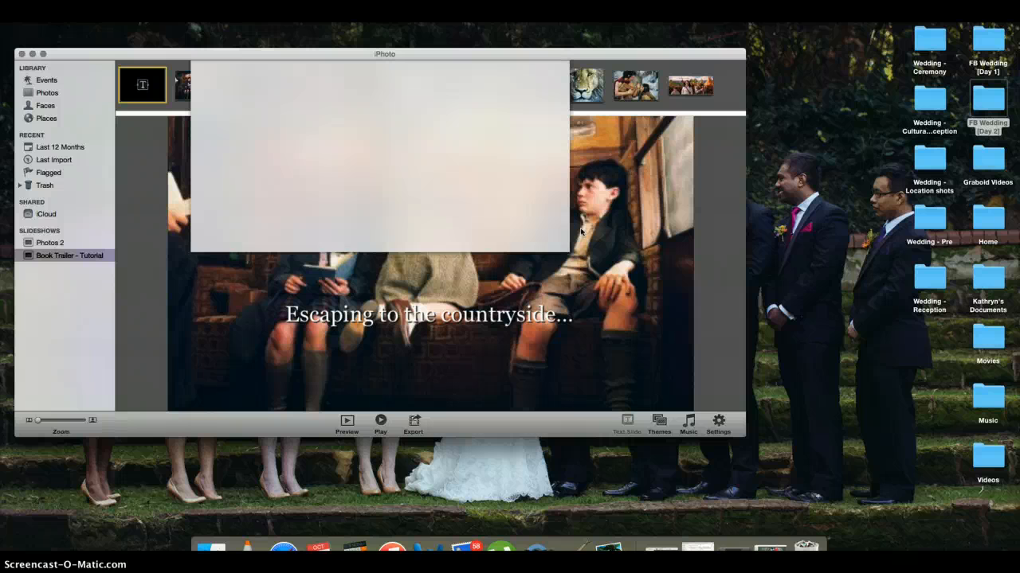
left_click(545, 187)
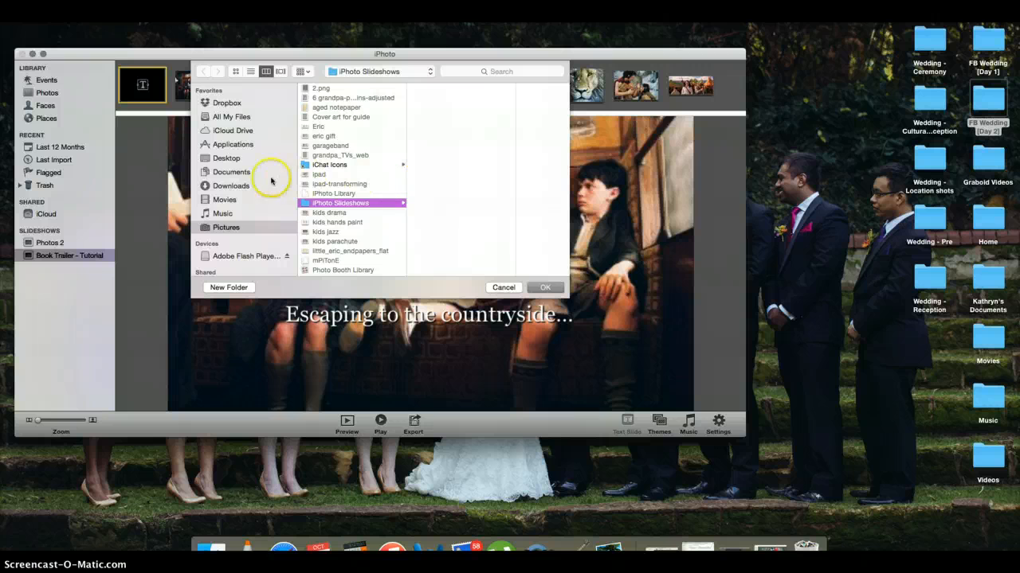
left_click(231, 159)
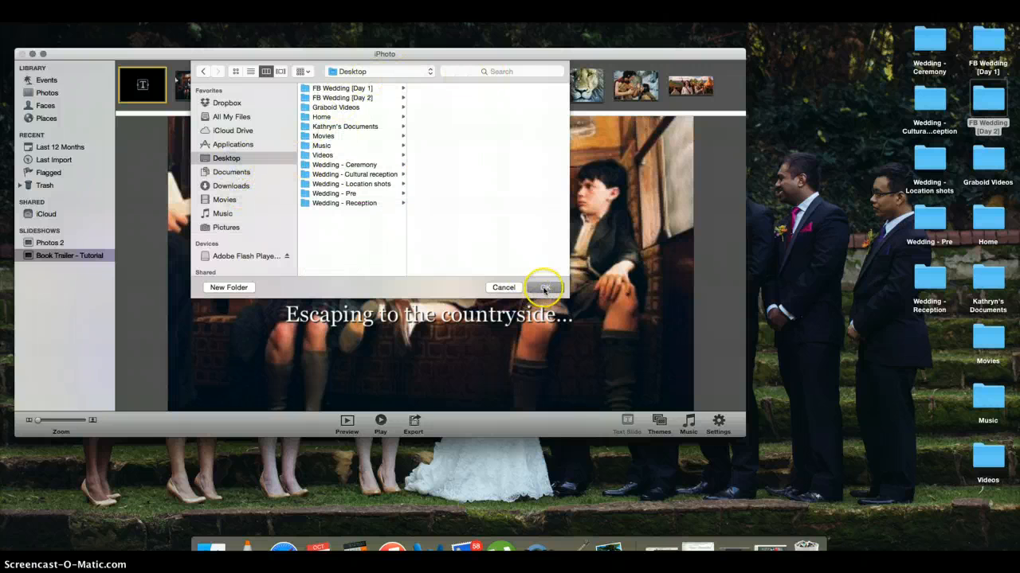
left_click(542, 289)
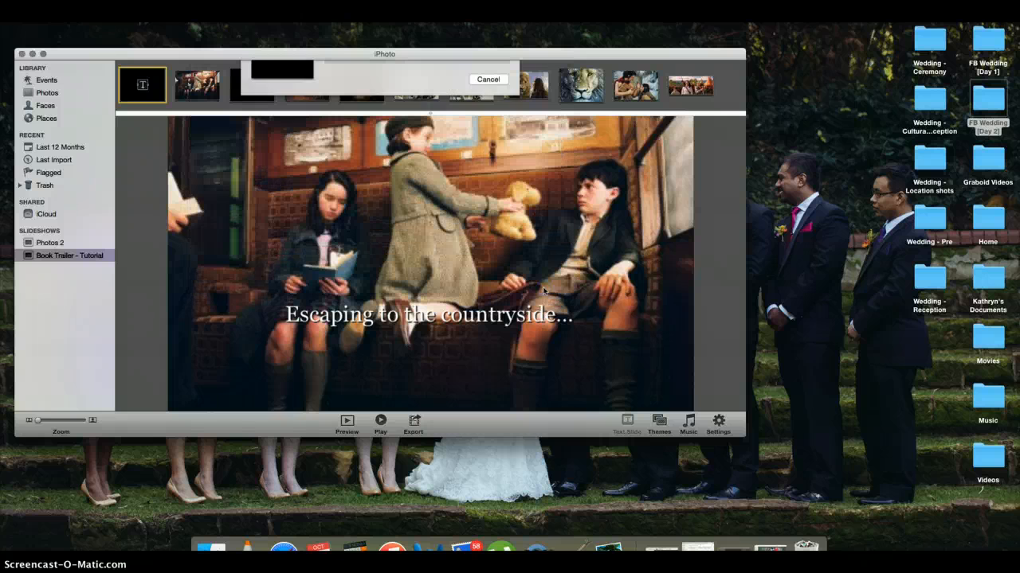